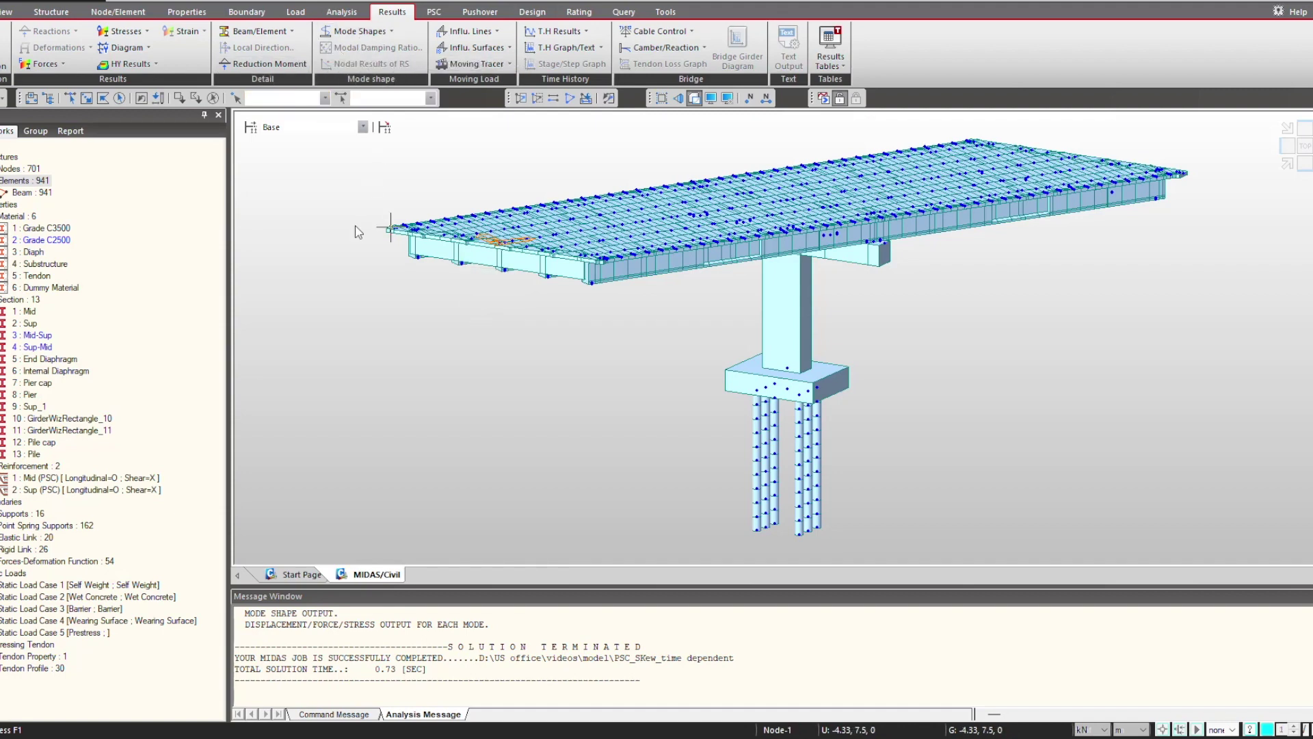
Check a node's coordinates on the bridge model, then bring up the Analysis controls.
mouse_move(355, 232)
left_click(341, 12)
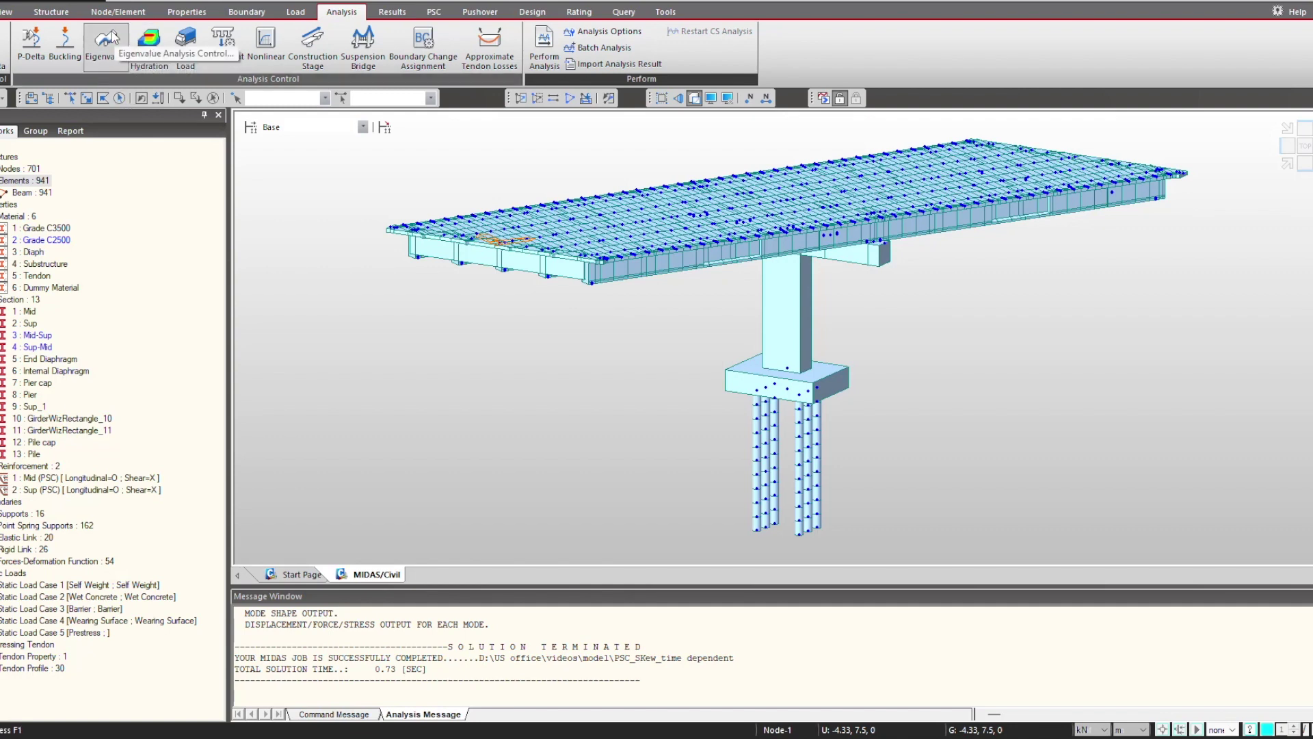
Keep the structure type as 3-D with lumped mass and self-weight converted to X, Y, Z masses.
left_click(53, 13)
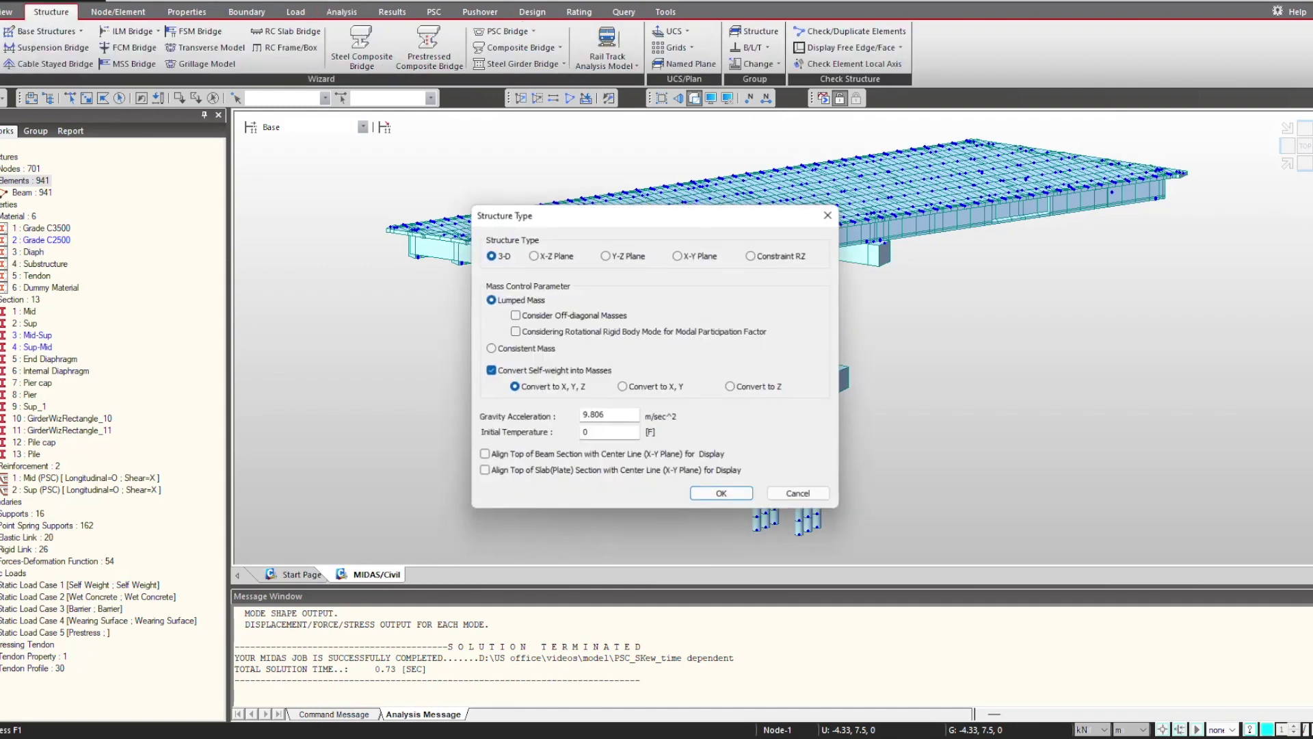
left_click_drag(569, 223, 320, 166)
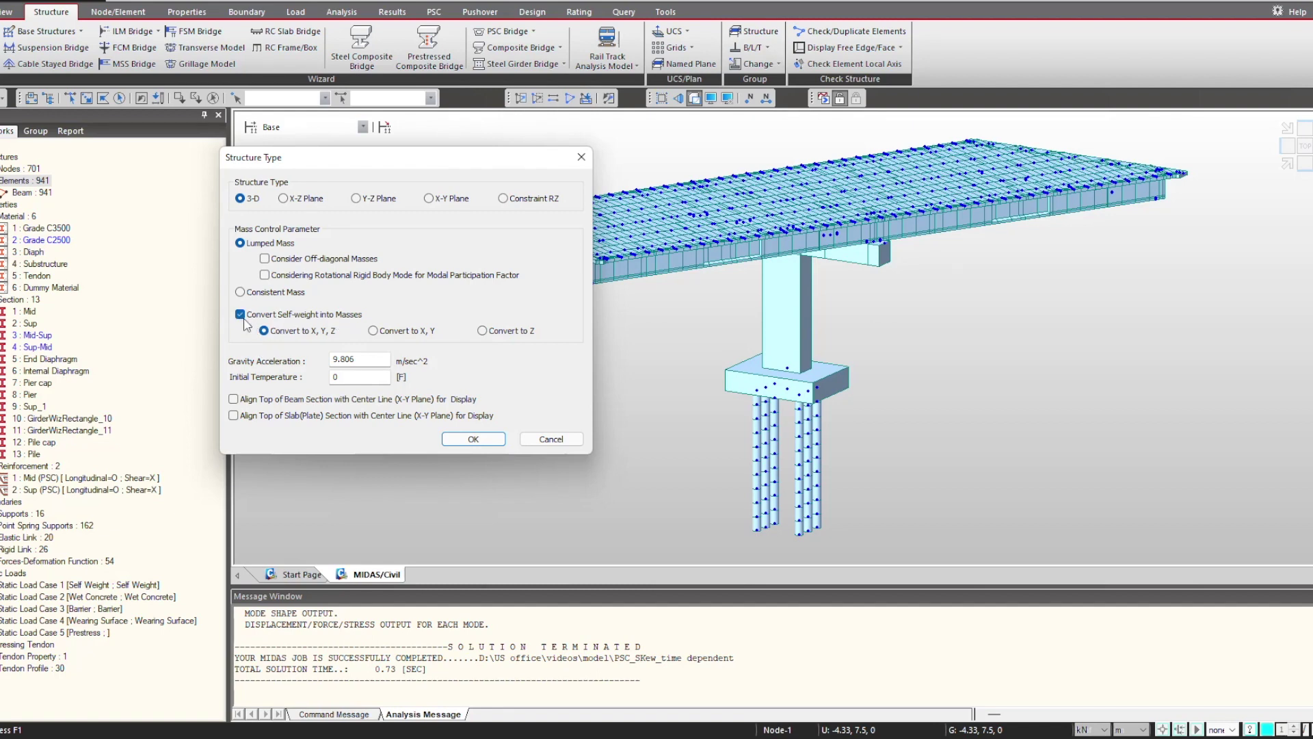
left_click(478, 440)
left_click(295, 12)
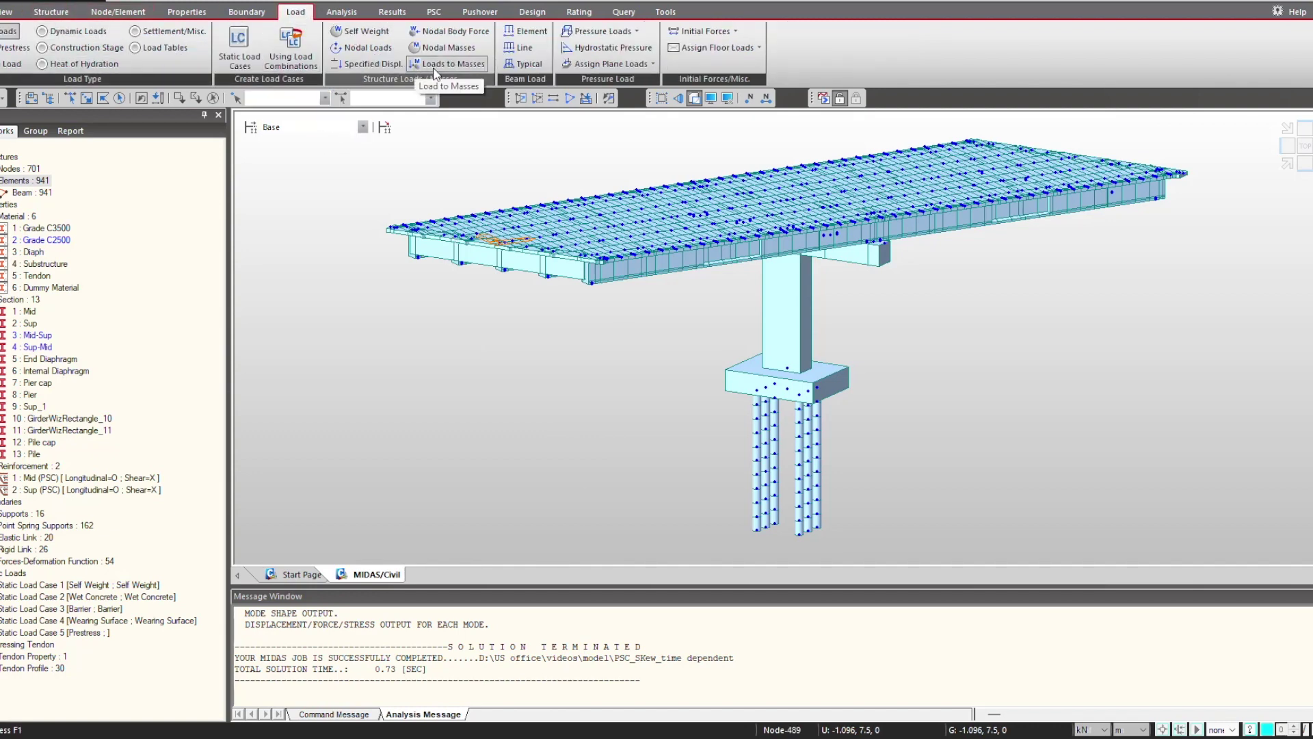
Convert the Barrier load case into X, Y, Z masses at scale factor 1.
left_click(426, 64)
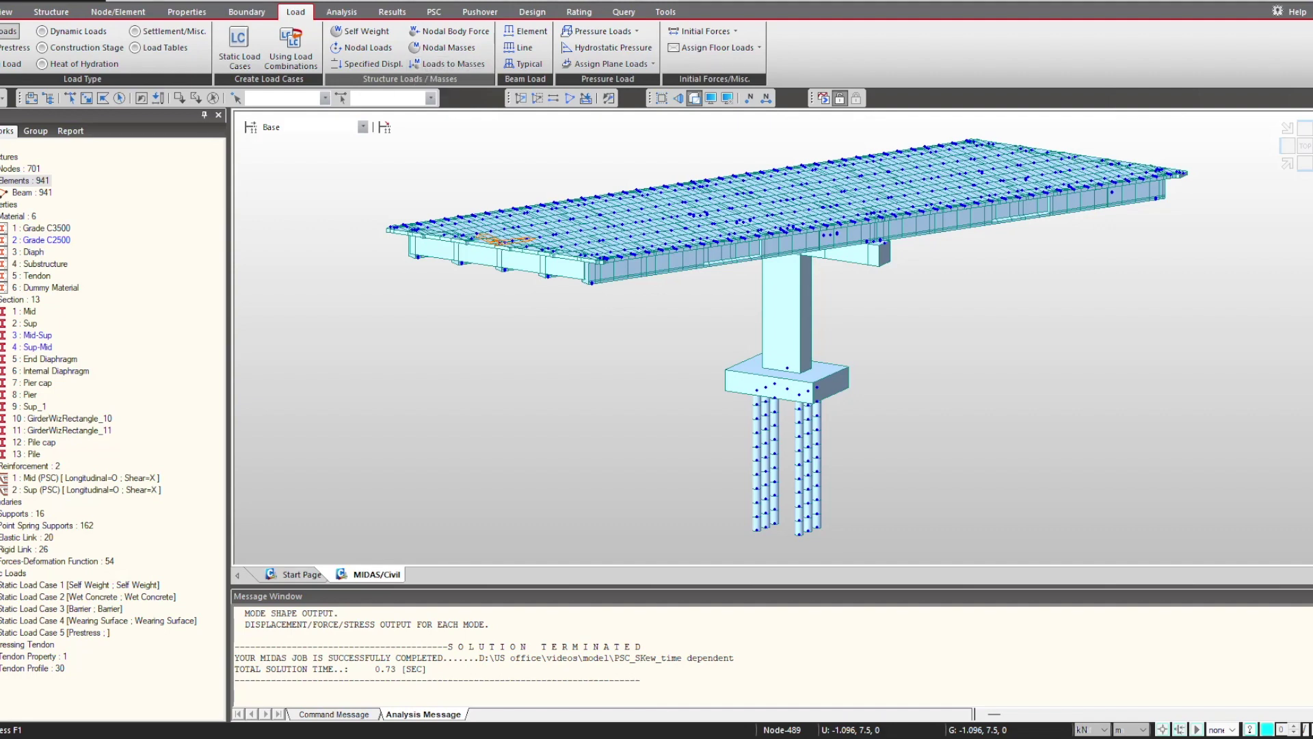
left_click_drag(214, 64, 360, 82)
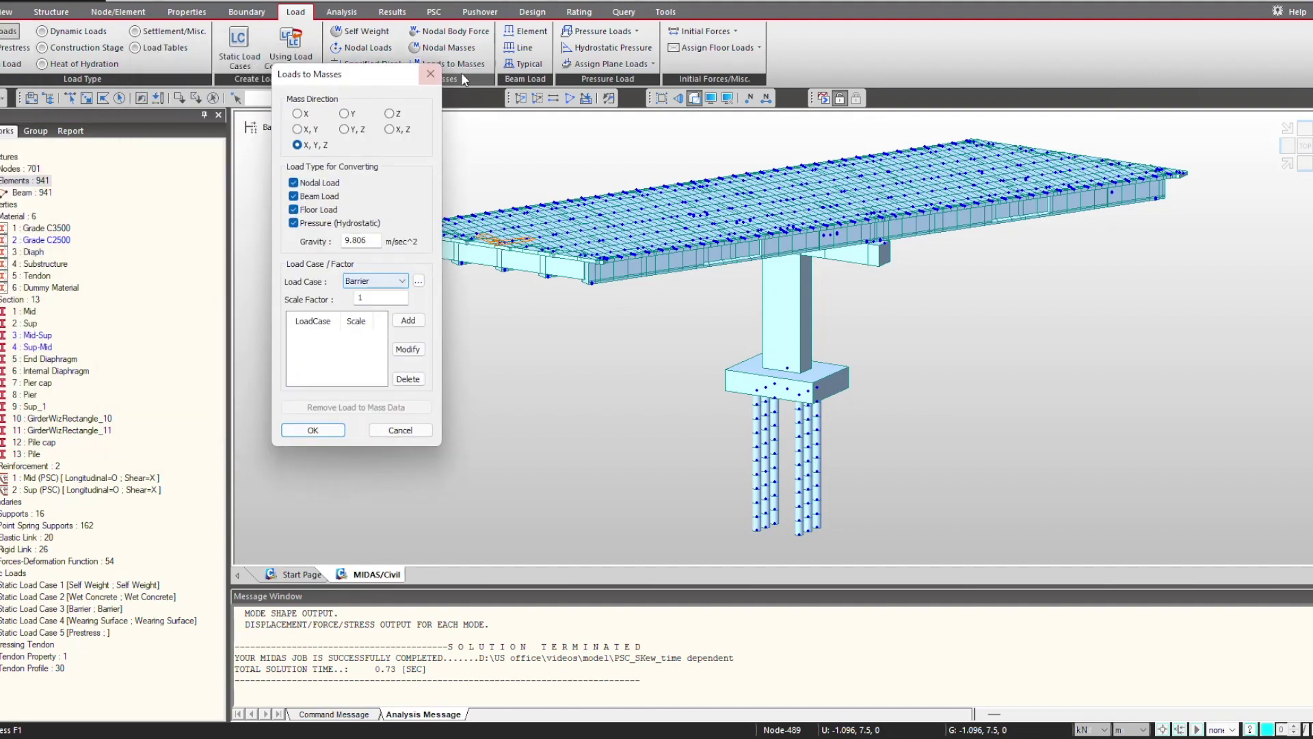
left_click(373, 282)
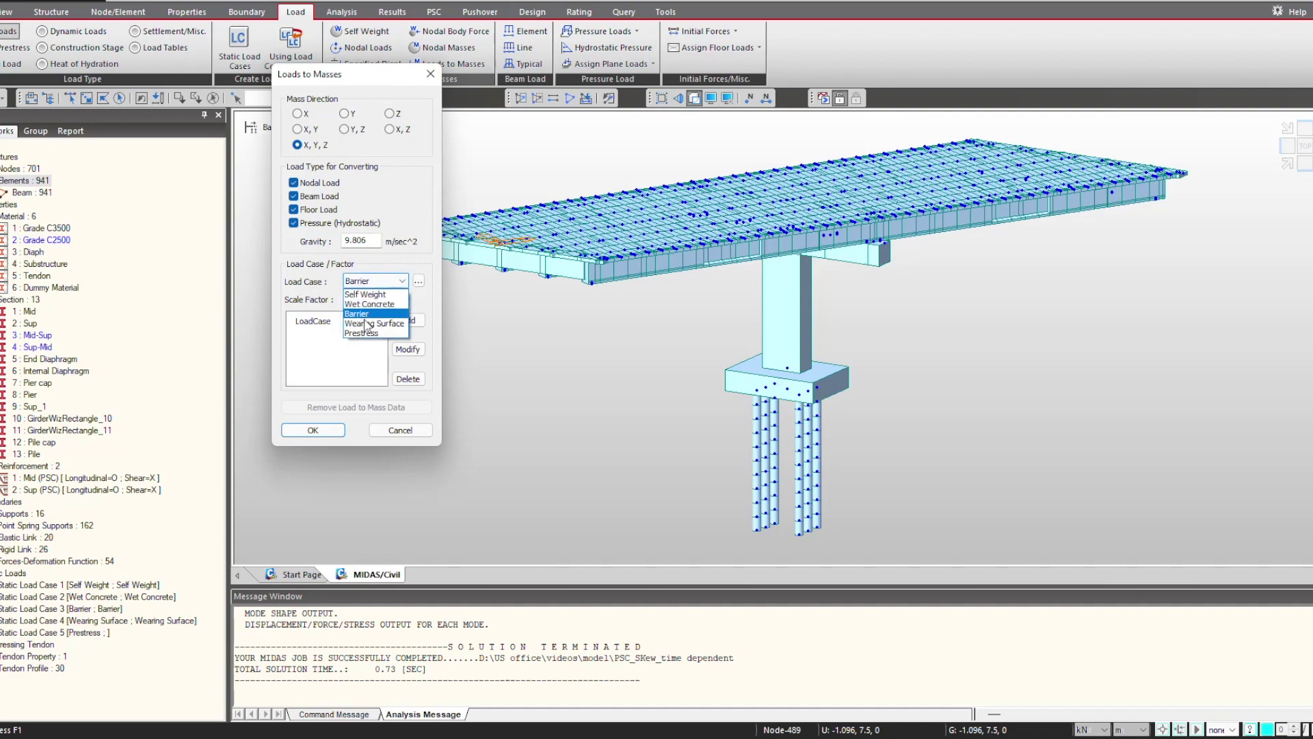
left_click(361, 314)
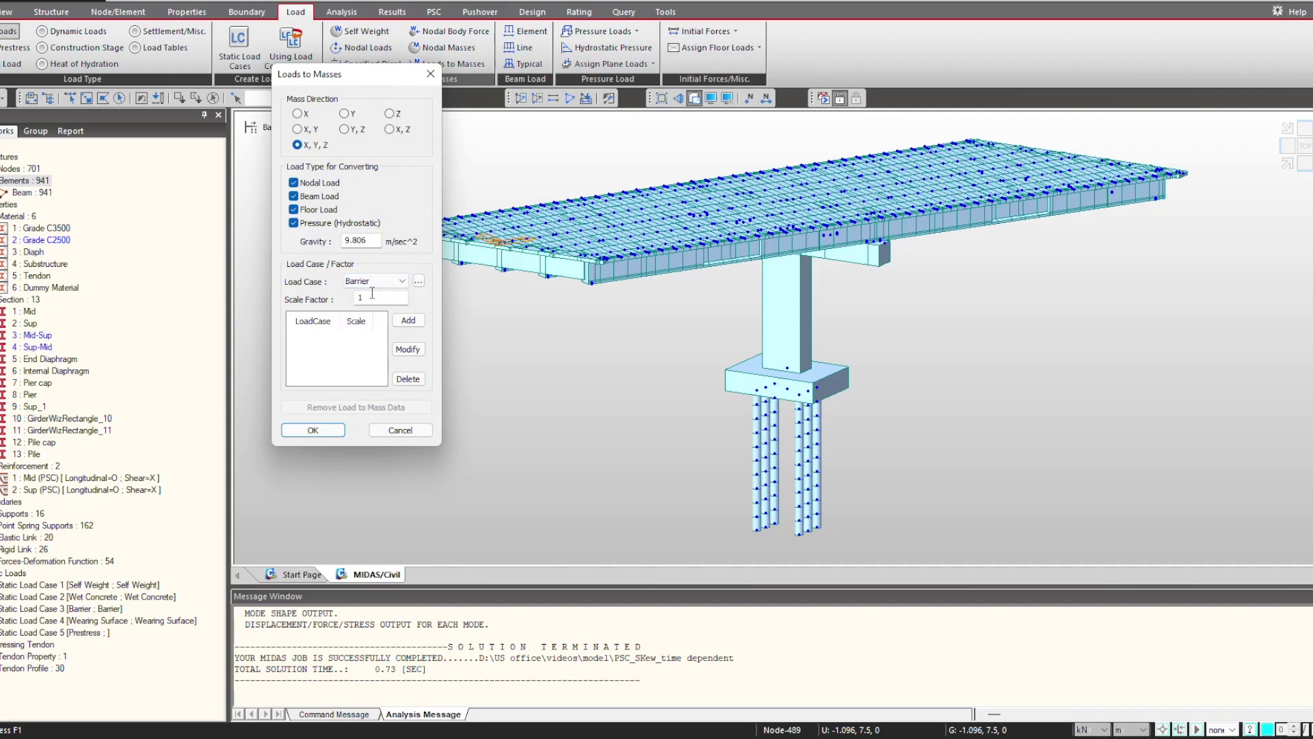
left_click(399, 323)
left_click(316, 429)
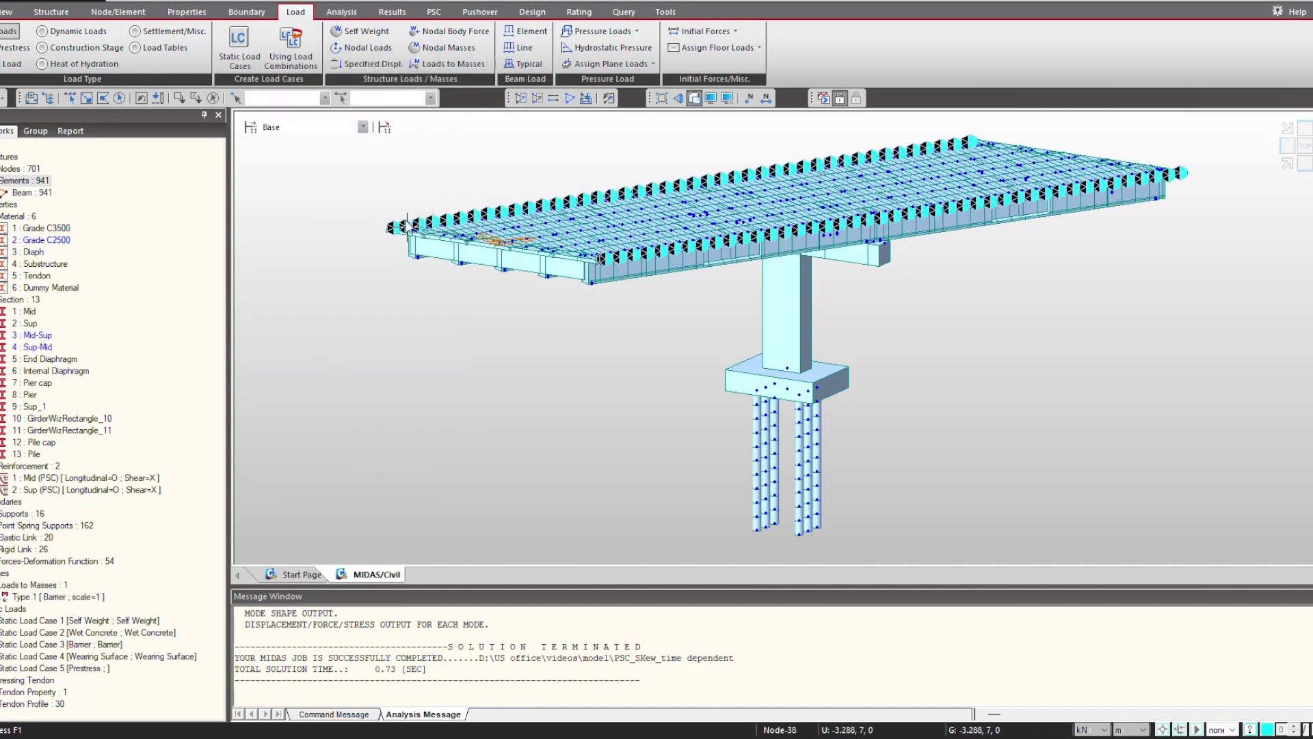
left_click(356, 13)
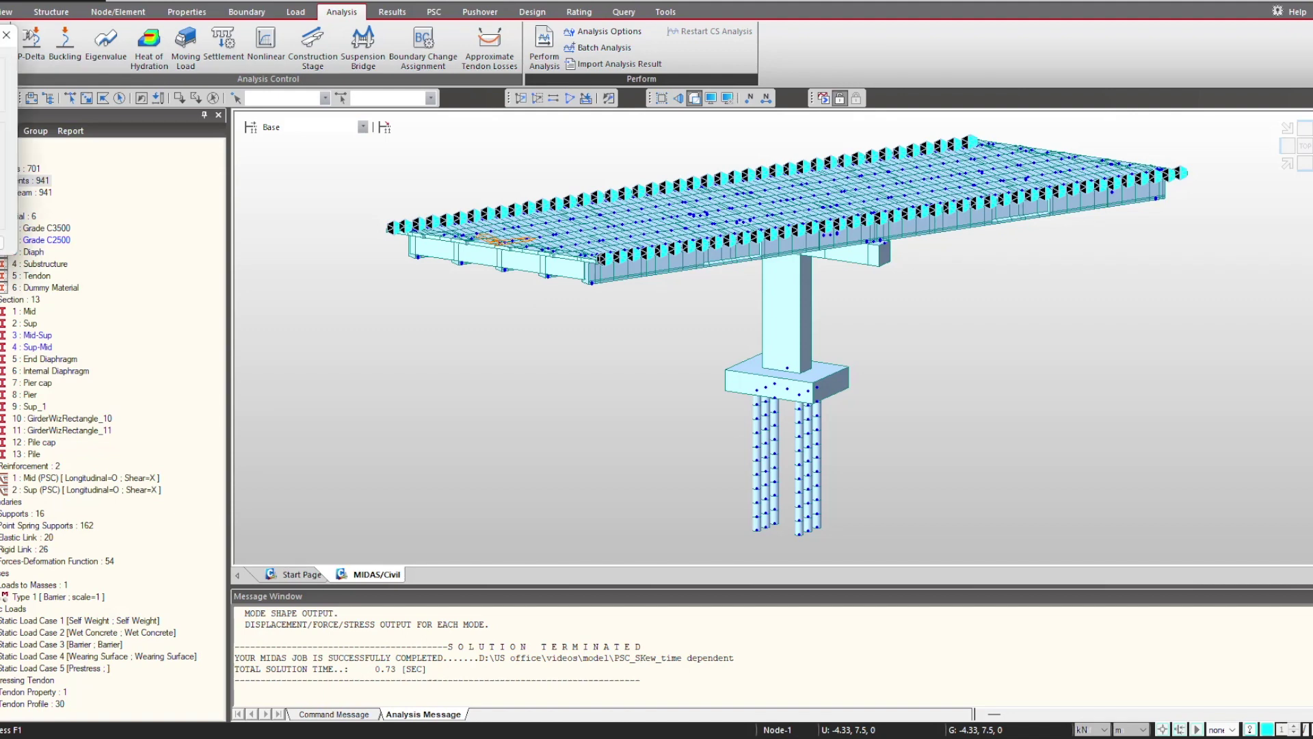
Run a Lanczos eigenvalue analysis with 10 frequencies on the bridge model.
left_click(106, 50)
double_click(401, 172)
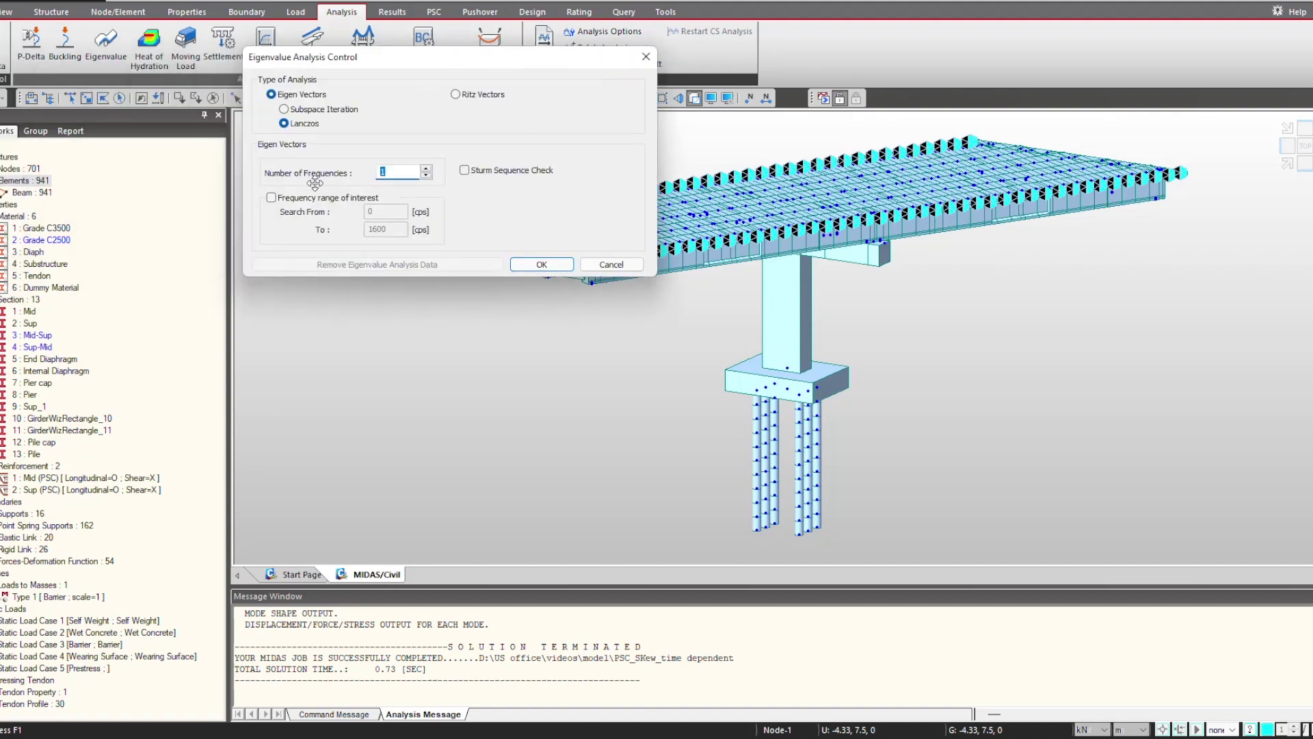
type("10")
left_click(540, 264)
left_click(824, 99)
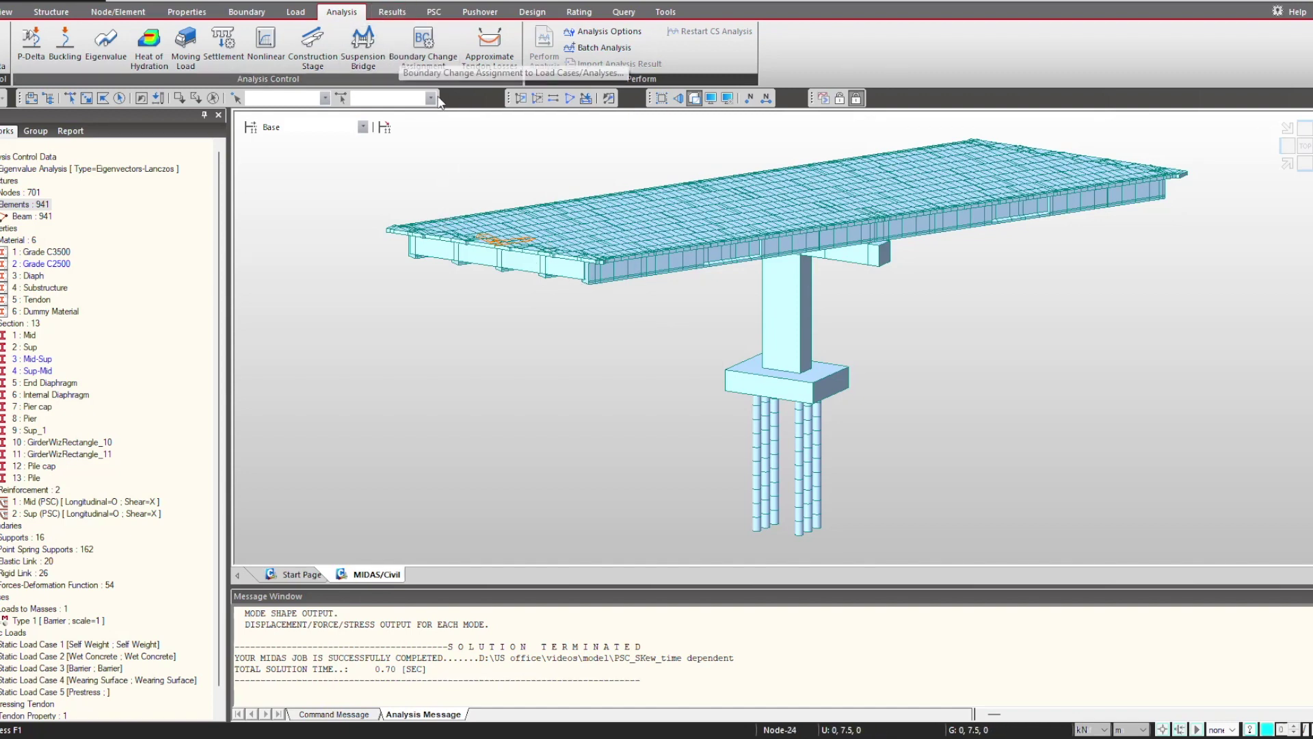
left_click(392, 13)
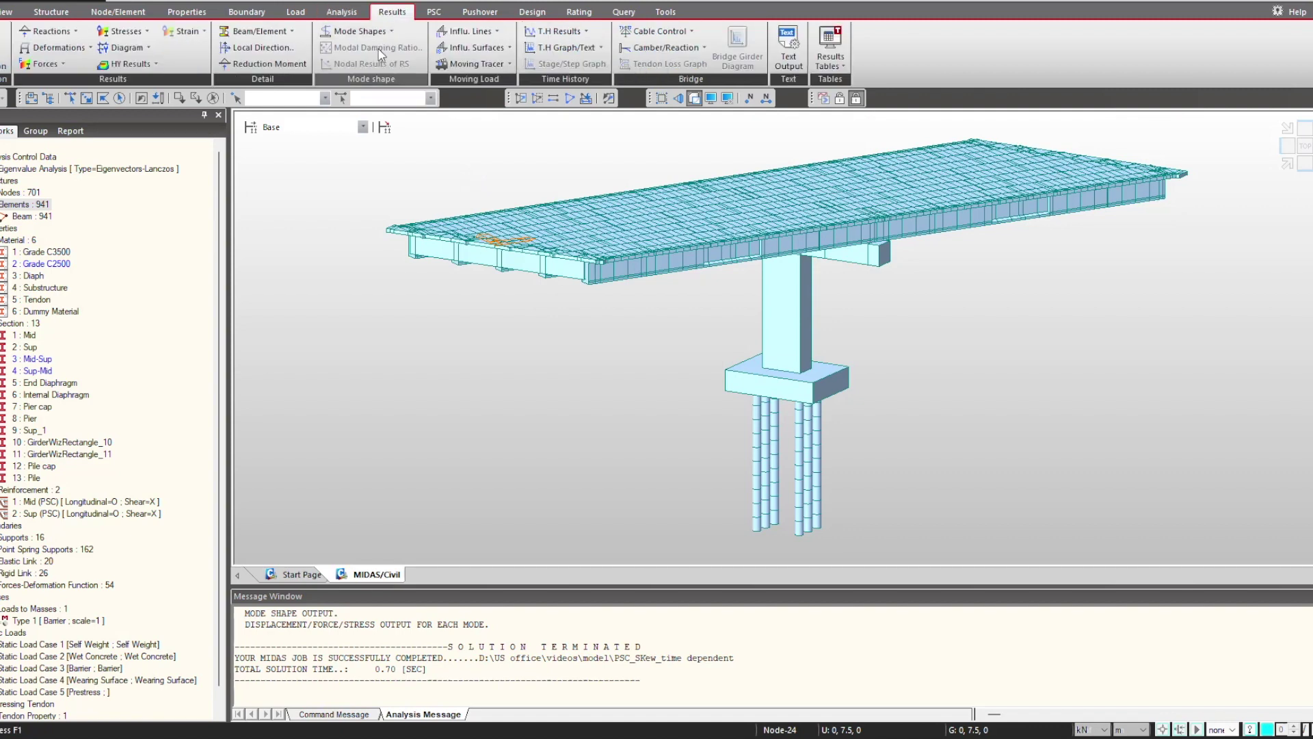
Review the Eigenvalue Mode table's frequencies, periods and participation masses for all 10 modes.
left_click(383, 31)
left_click(379, 55)
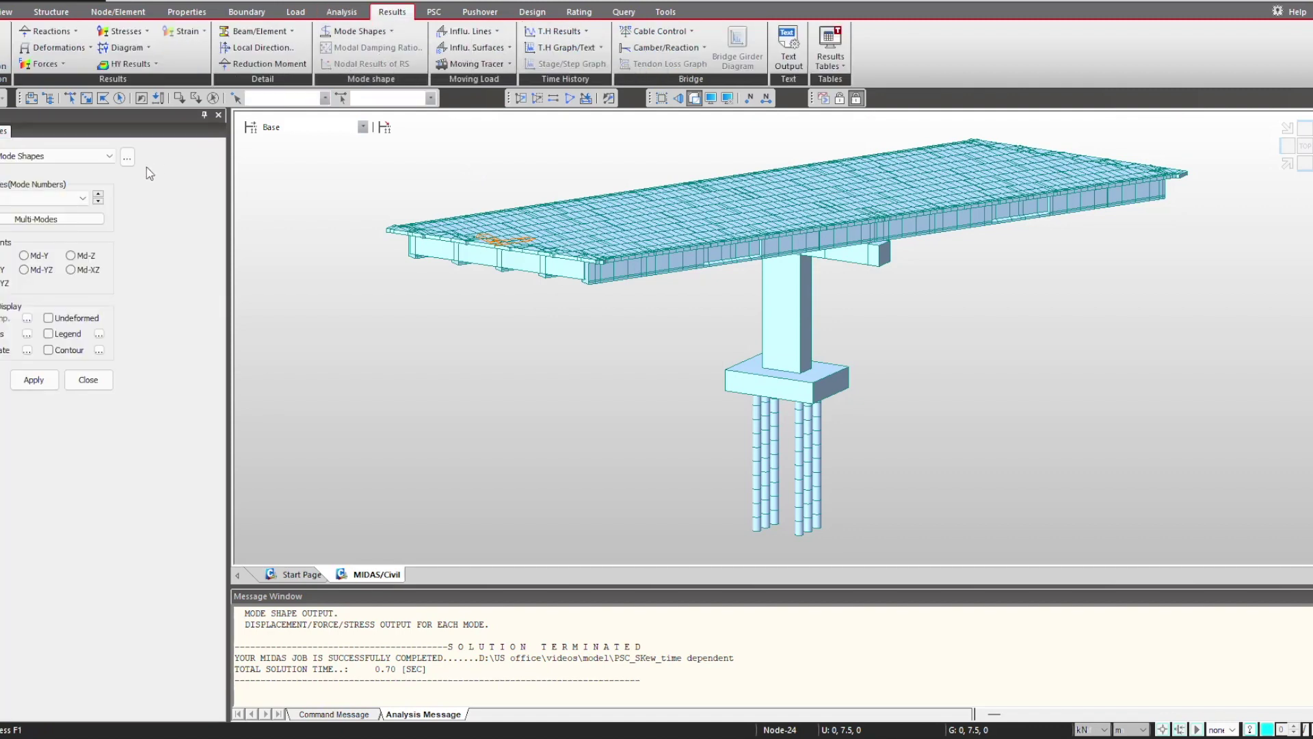
left_click(127, 157)
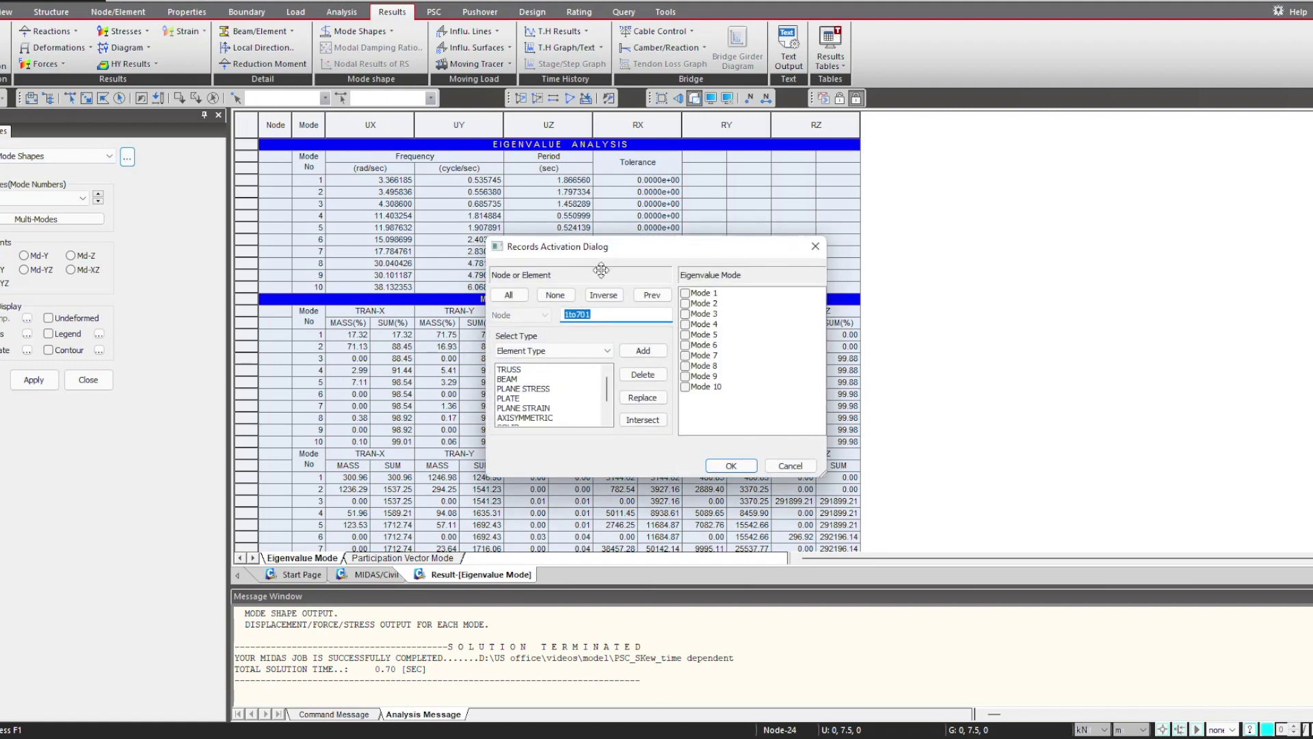
left_click(729, 465)
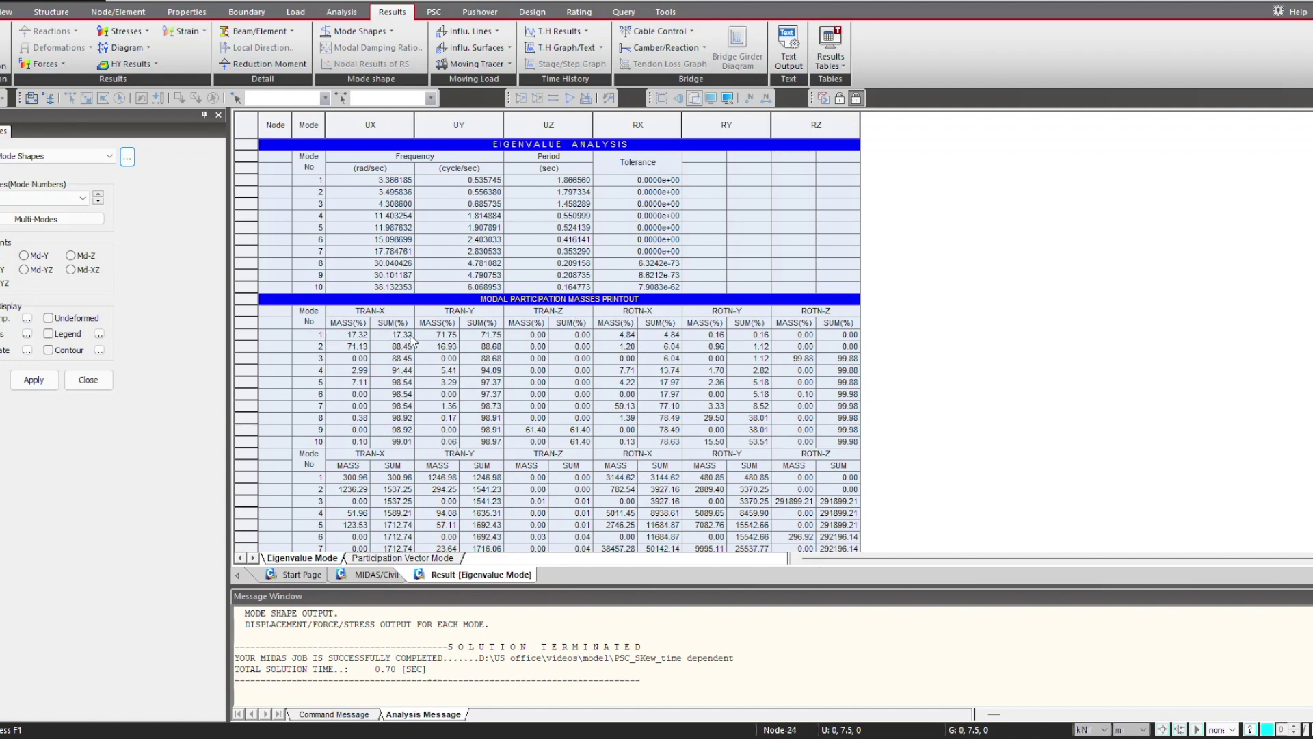
scroll(411, 339, "down", 1)
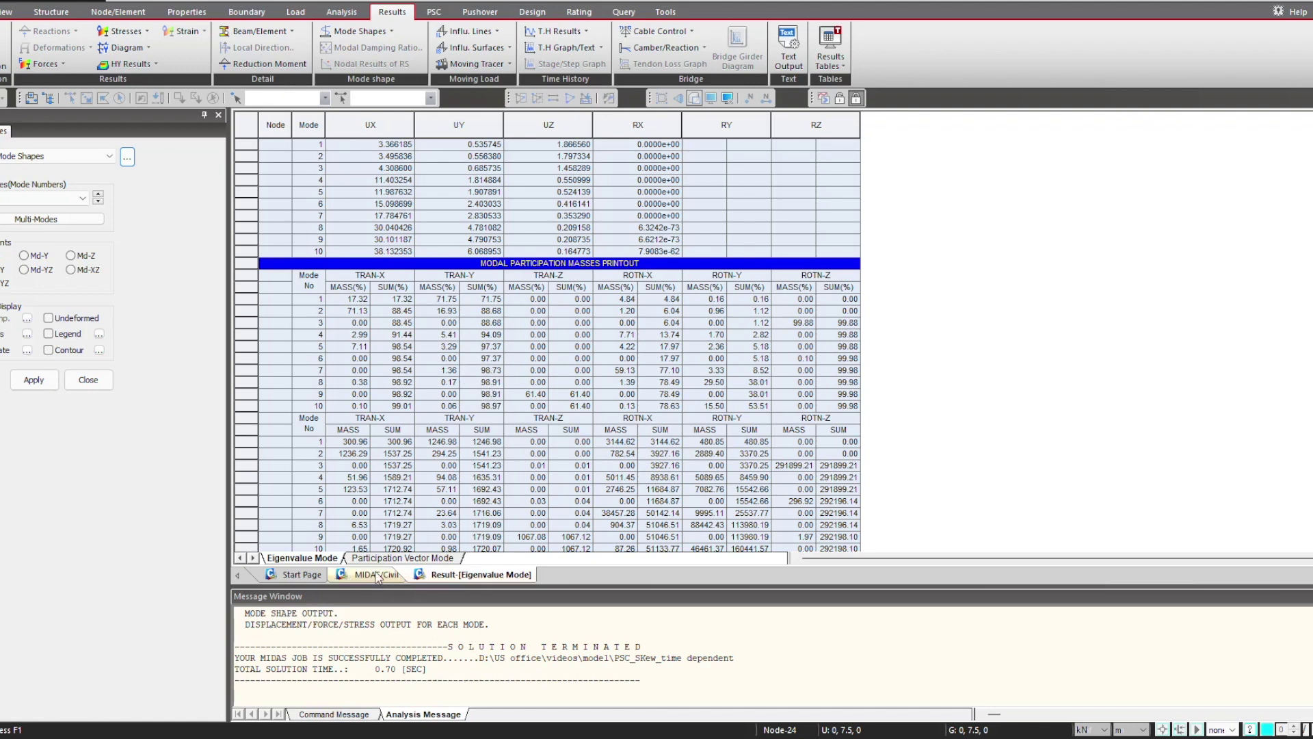
left_click(89, 380)
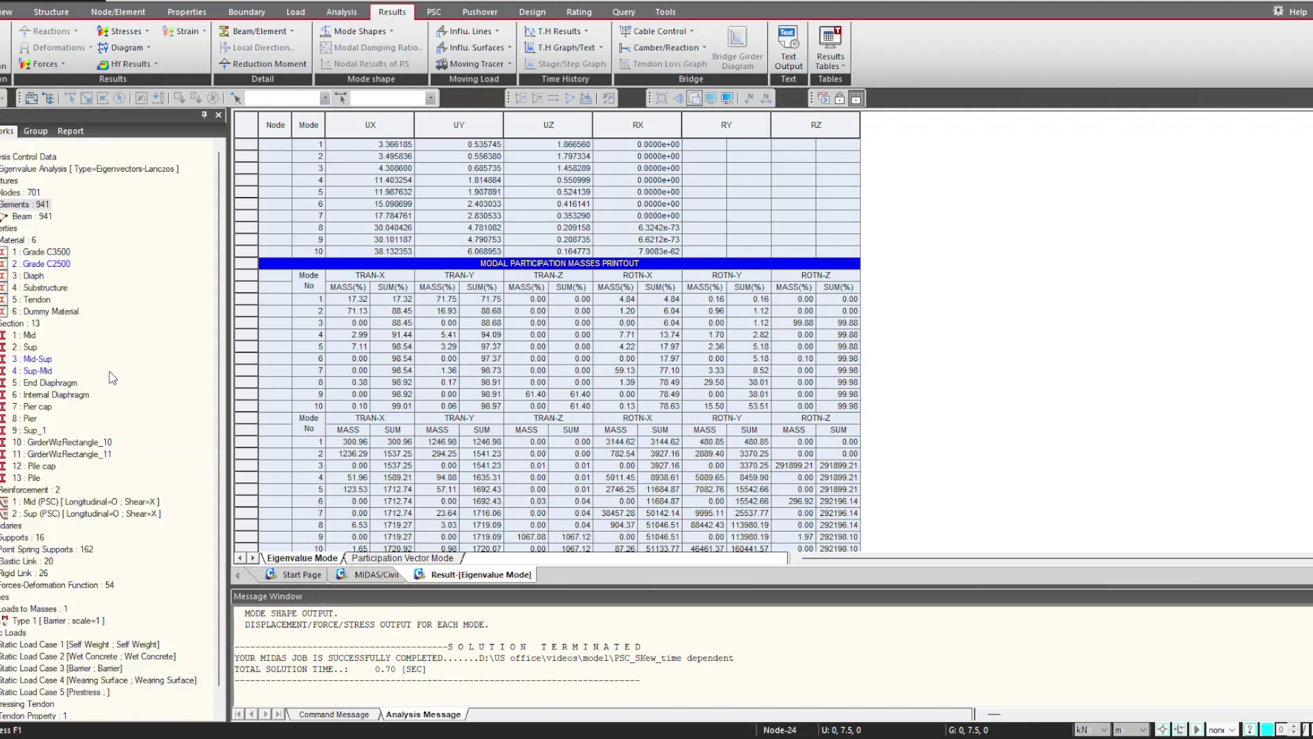
left_click(390, 574)
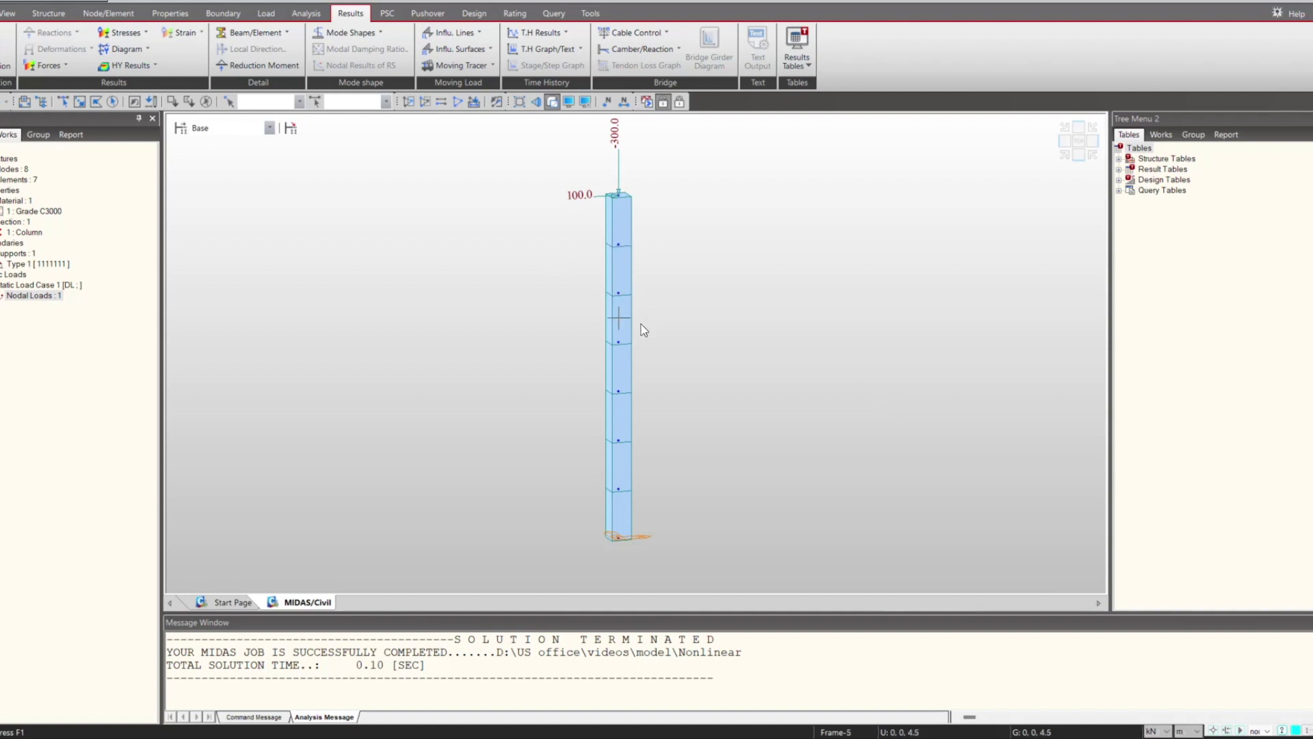
Query the column's base and top nodes and select the Type 1 support.
key("ctrl+q")
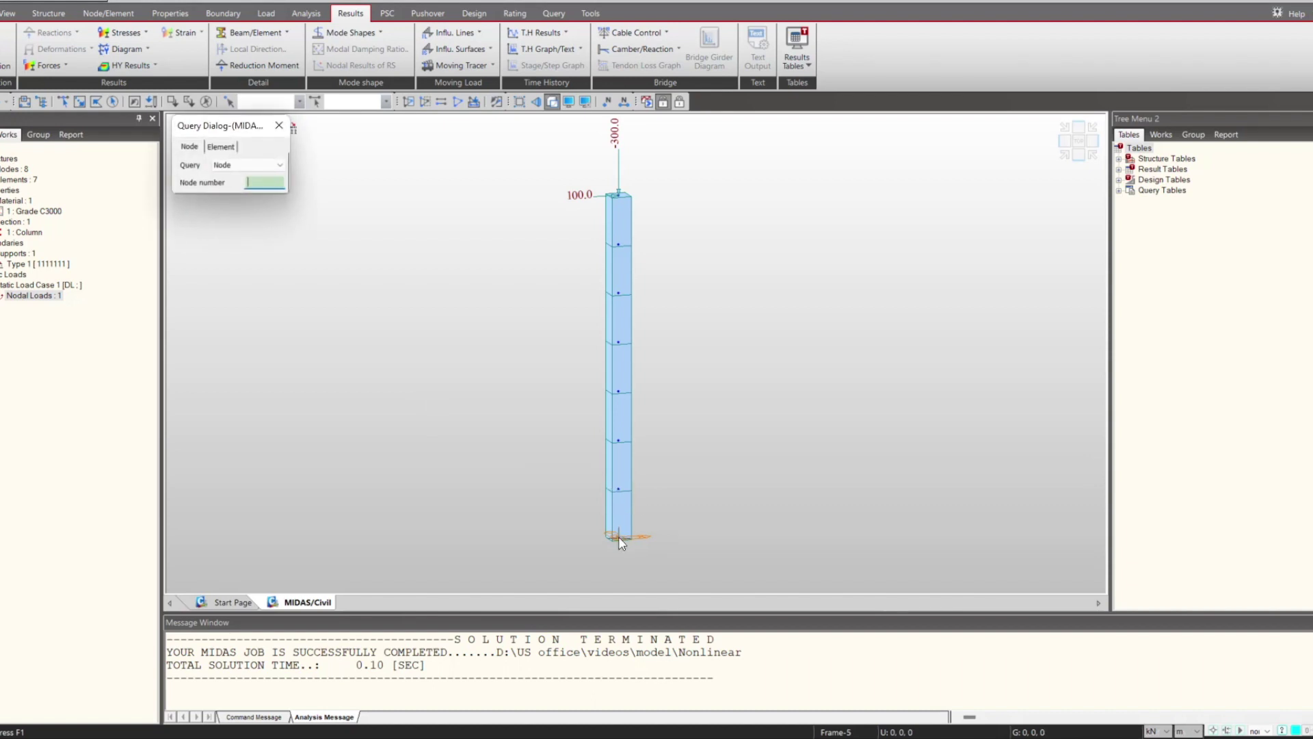
left_click(618, 536)
left_click(624, 191)
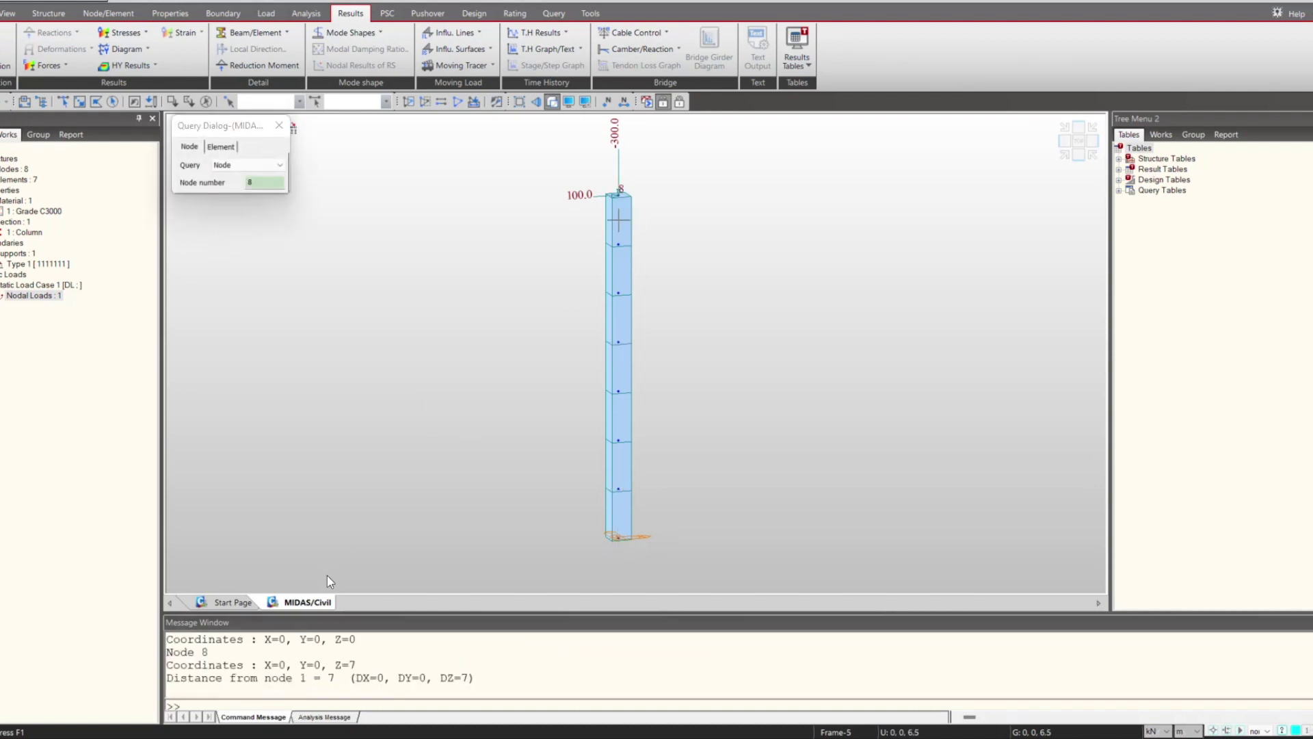
right_click(26, 267)
left_click(80, 460)
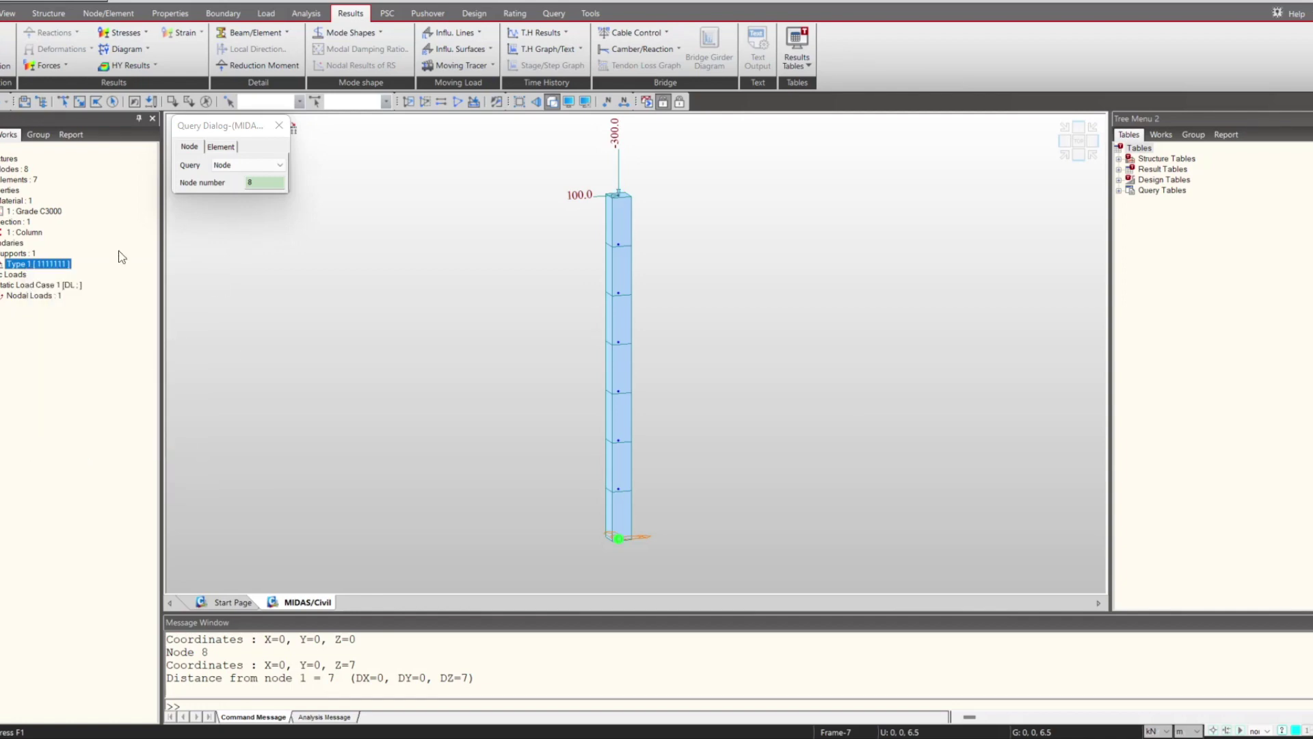
Close the node query and run the column's geometric nonlinear analysis.
middle_click_drag(593, 193, 580, 261)
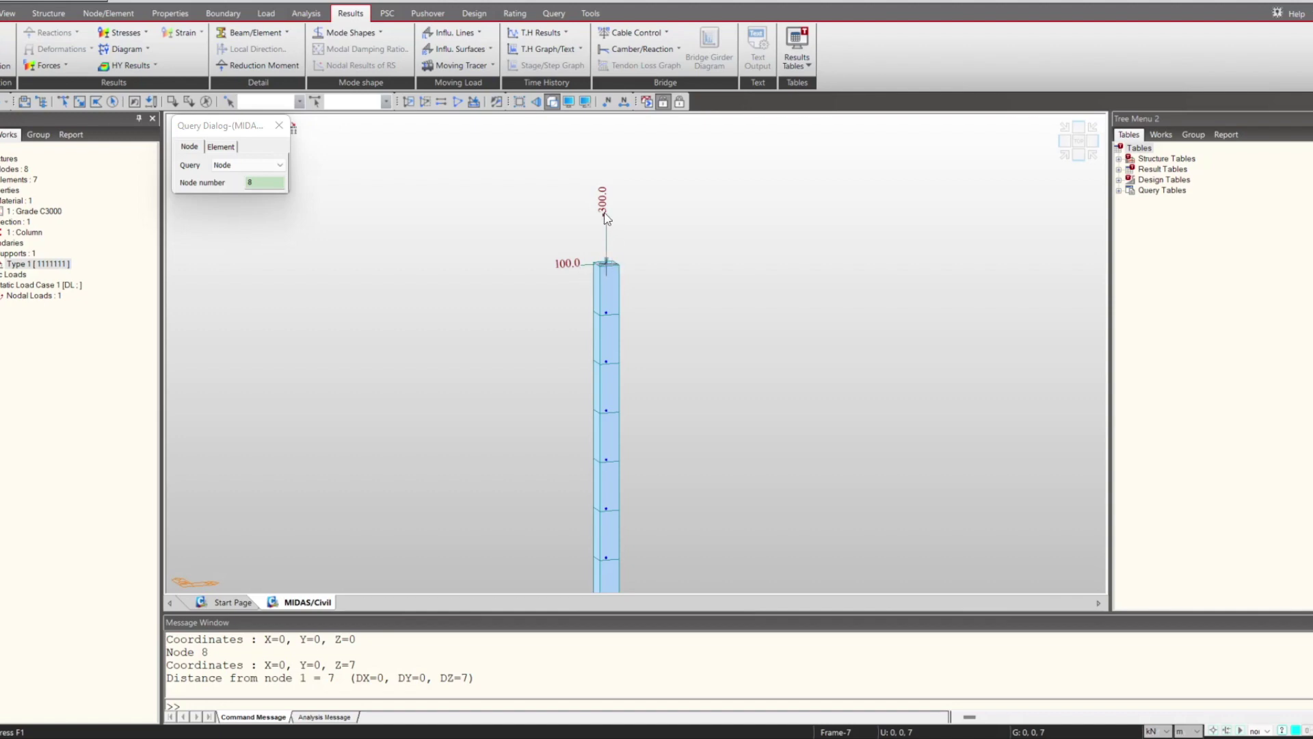
scroll(554, 372, "down", 2)
middle_click_drag(554, 372, 507, 294)
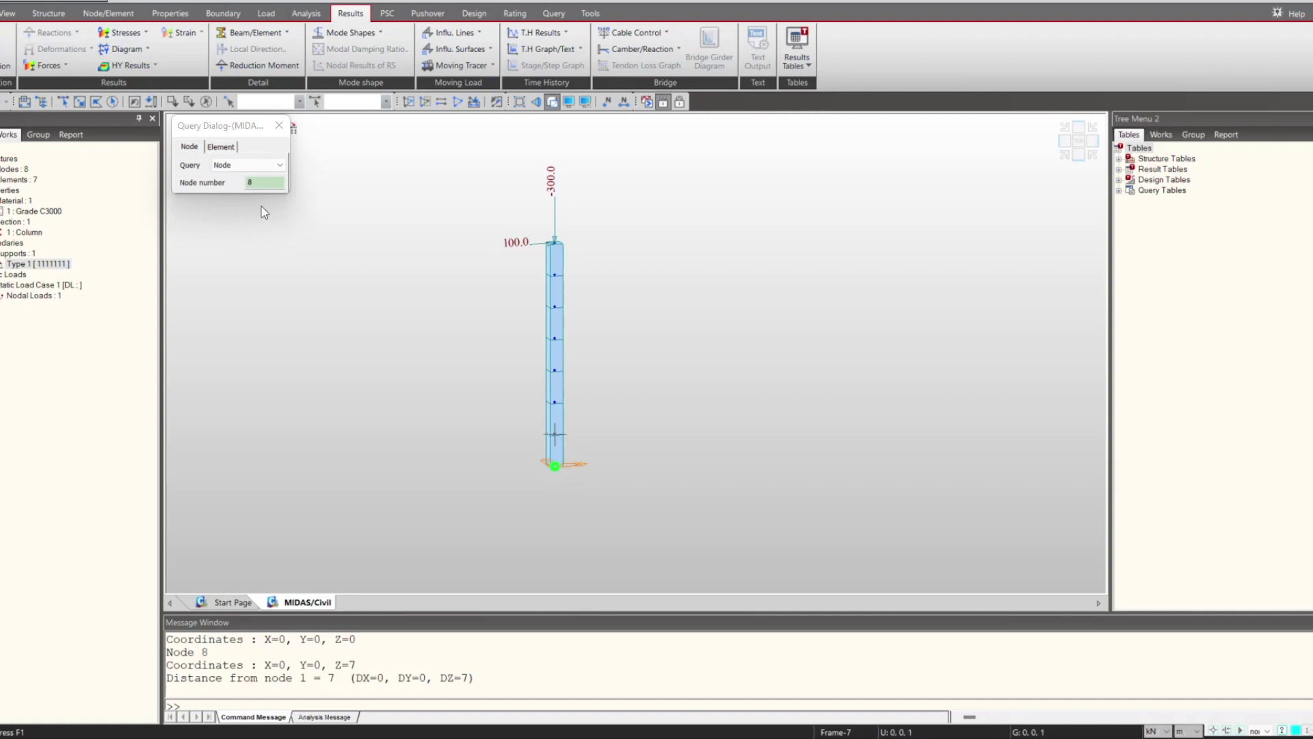
left_click(278, 125)
left_click(647, 102)
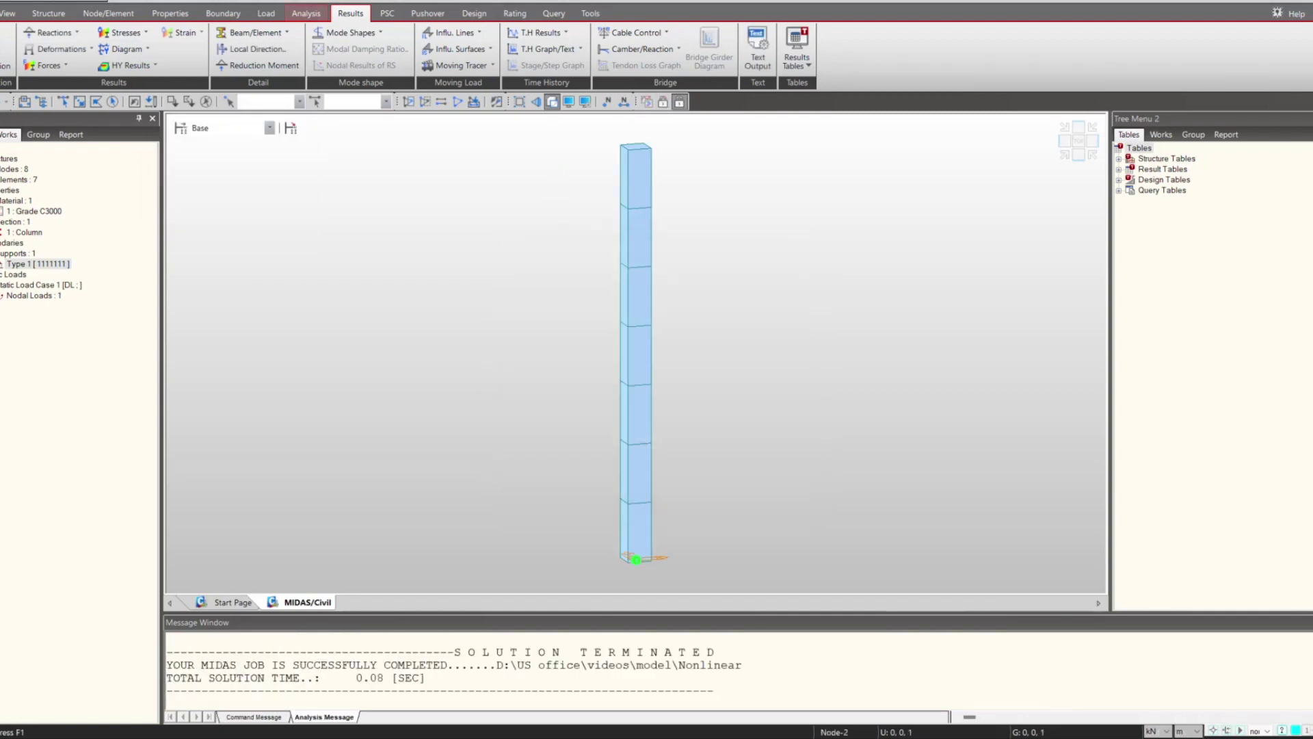
Show the column's Moment-y beam diagram with a Fixed-format legend from 0.00 to 700.00.
left_click(46, 65)
left_click(62, 118)
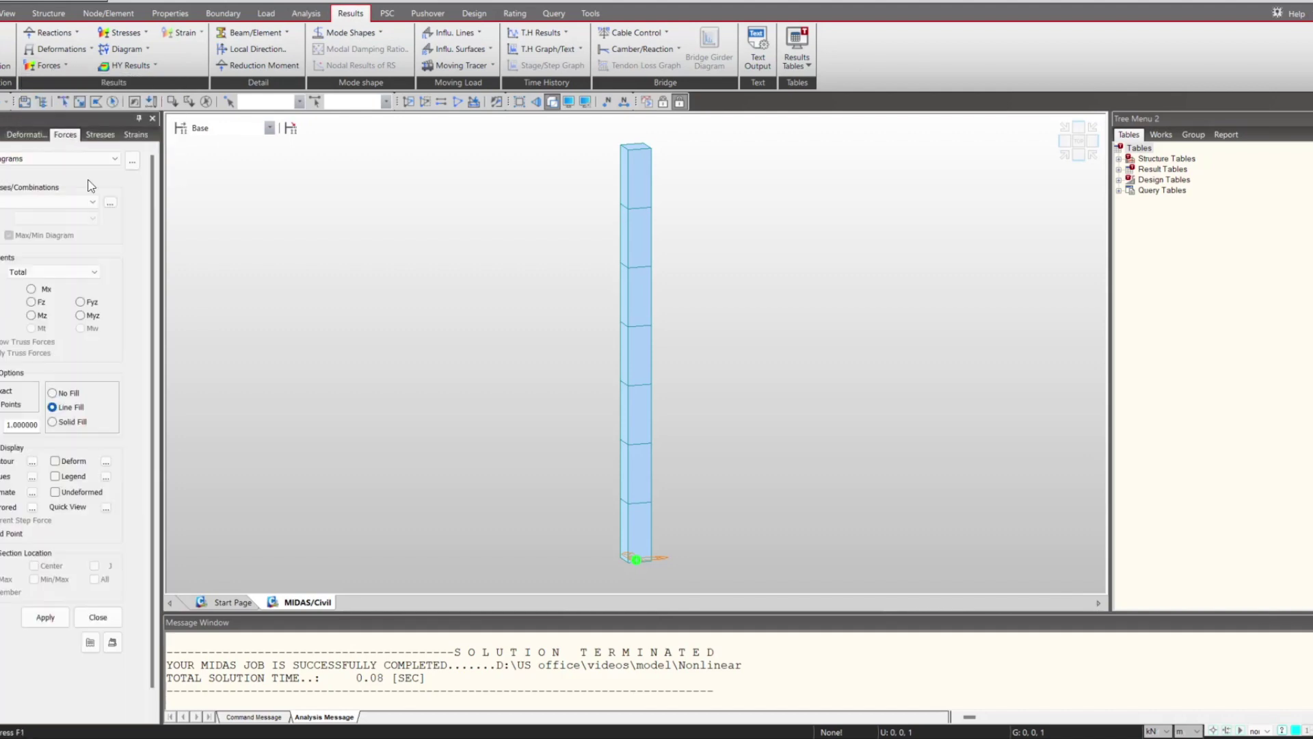
left_click(55, 476)
left_click(106, 476)
left_click(695, 364)
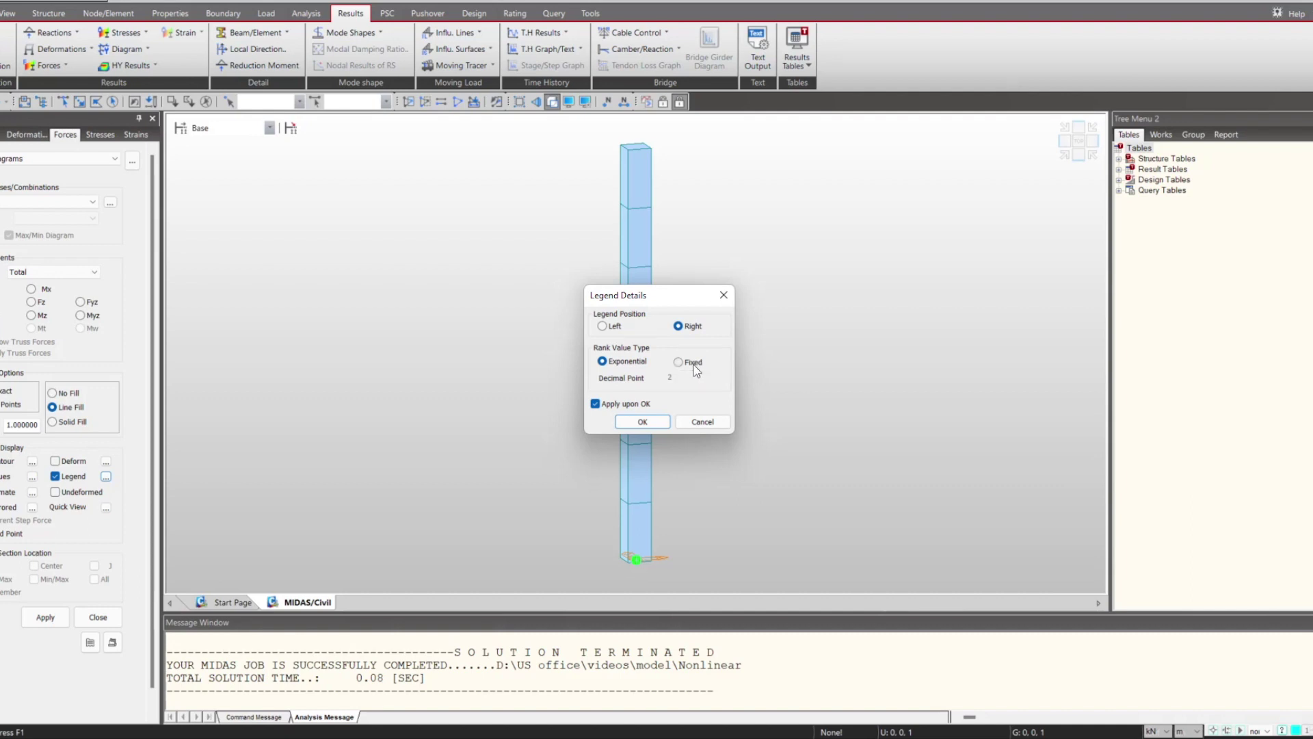
left_click(643, 422)
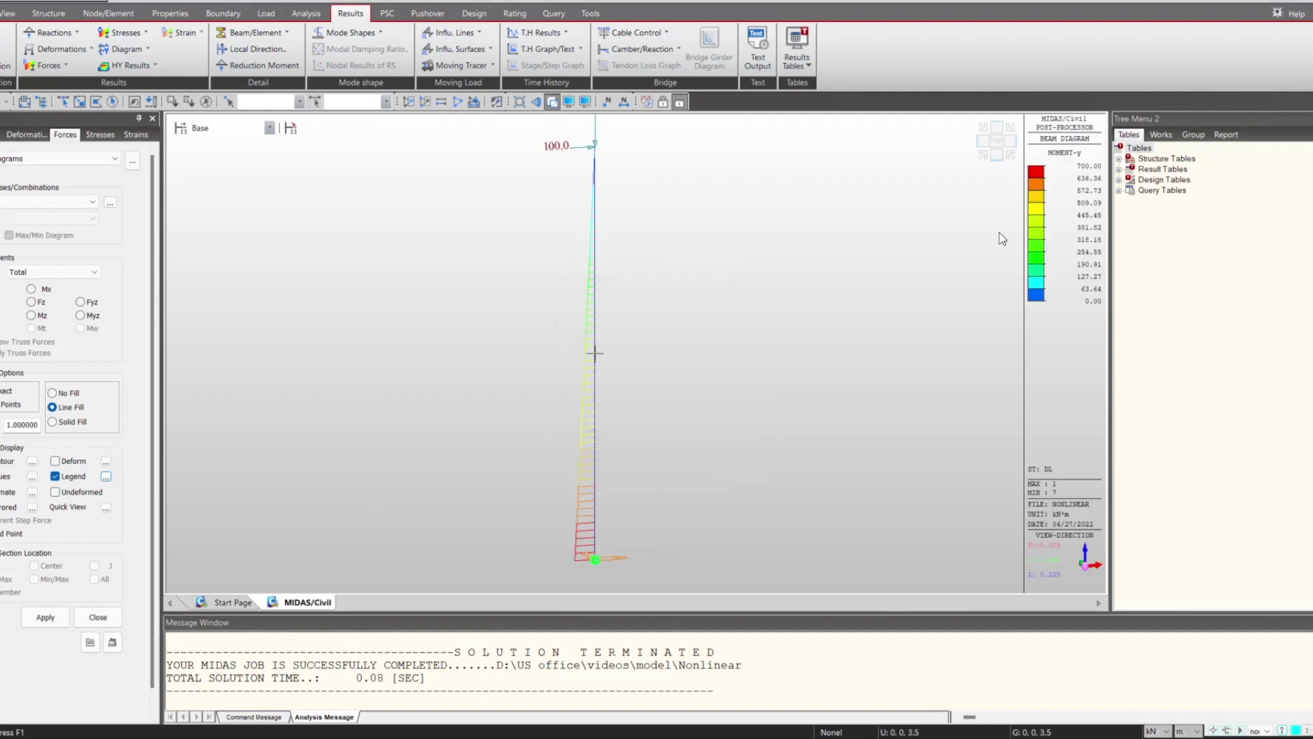
left_click(98, 618)
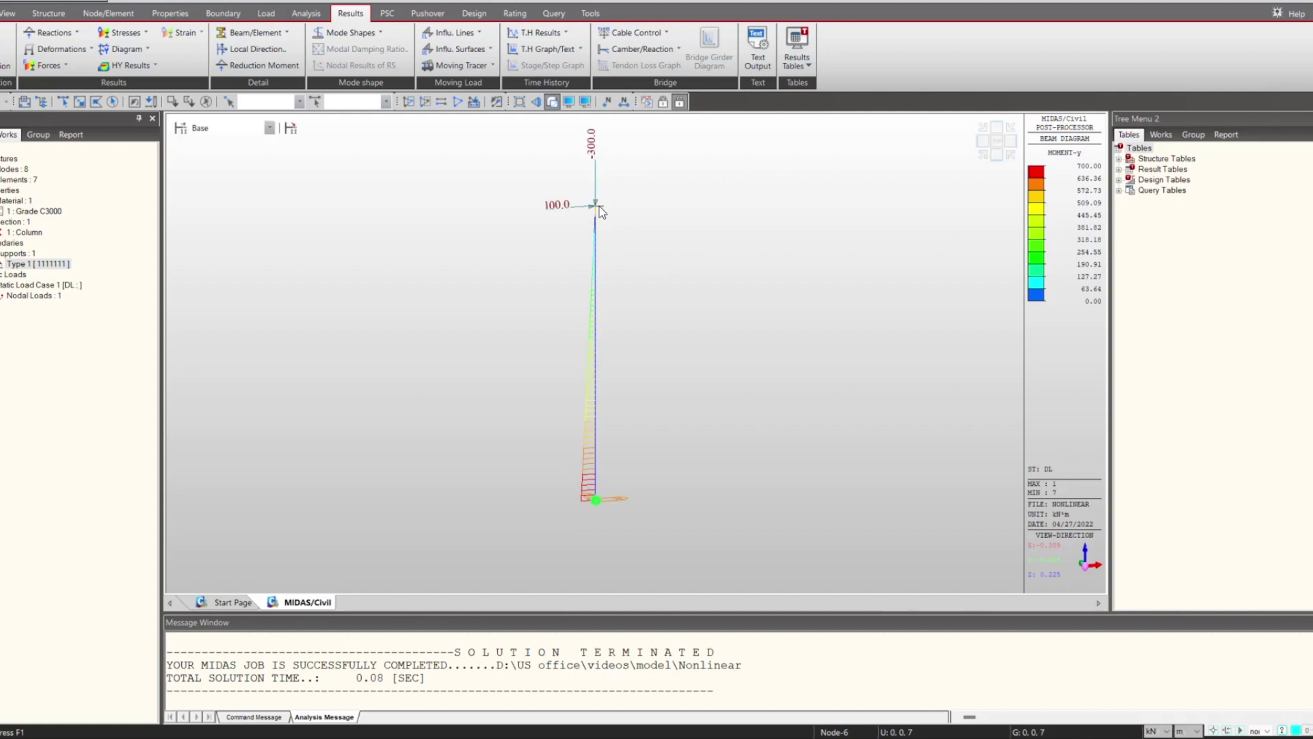
left_click(306, 13)
Add DL nonlinear control data with 5 load steps and load factors 0.2 to 1.0.
left_click(252, 40)
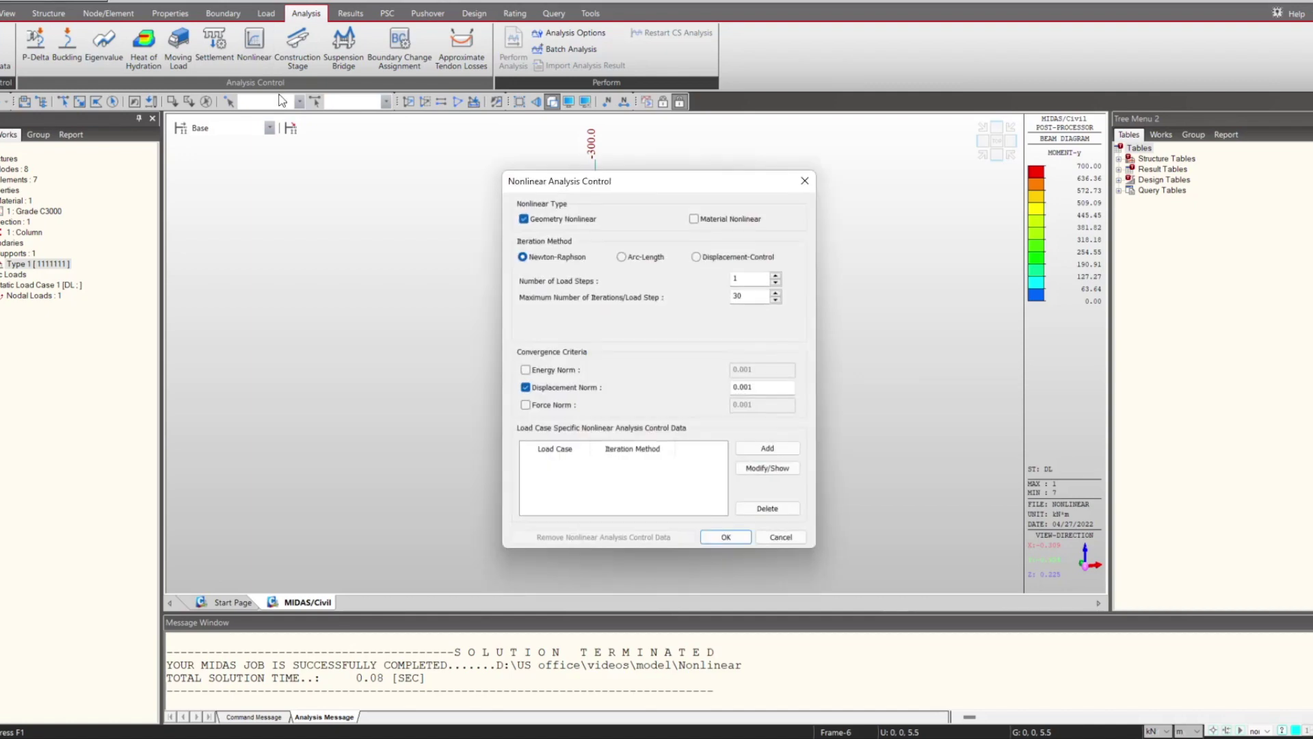
left_click_drag(602, 198, 293, 185)
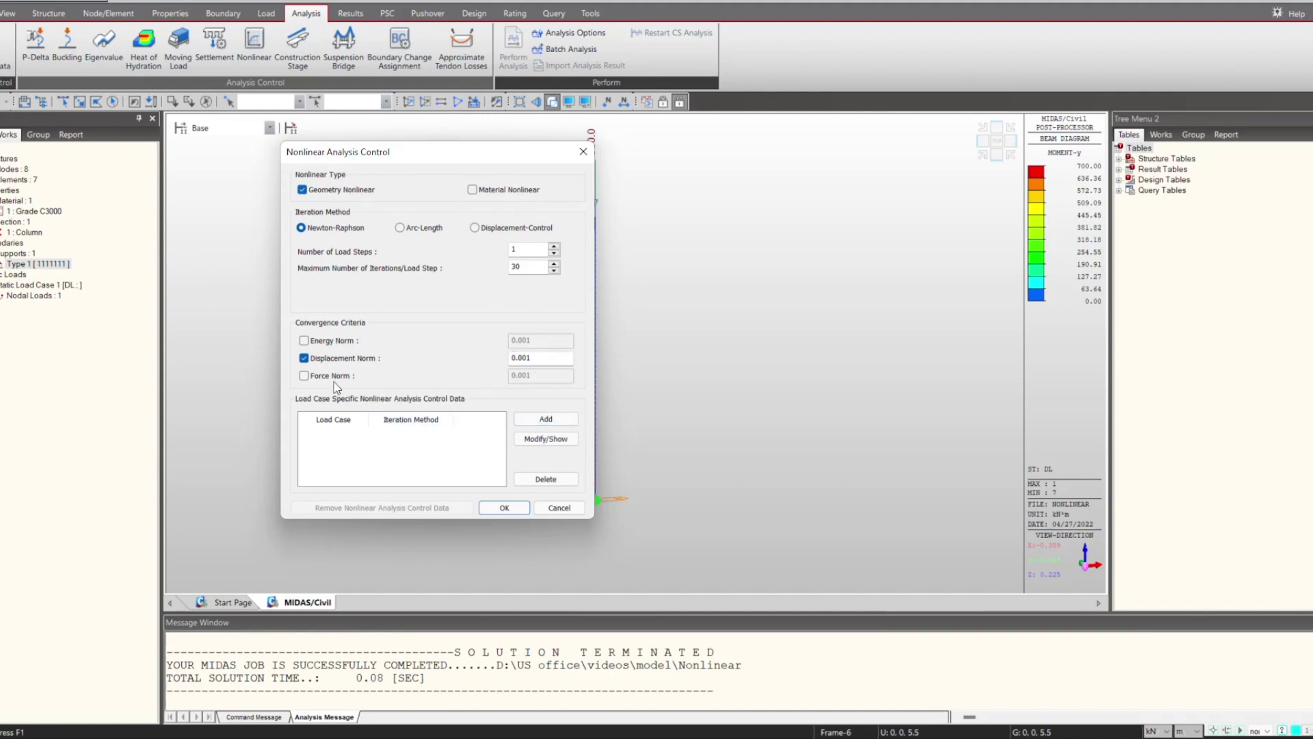
left_click(546, 419)
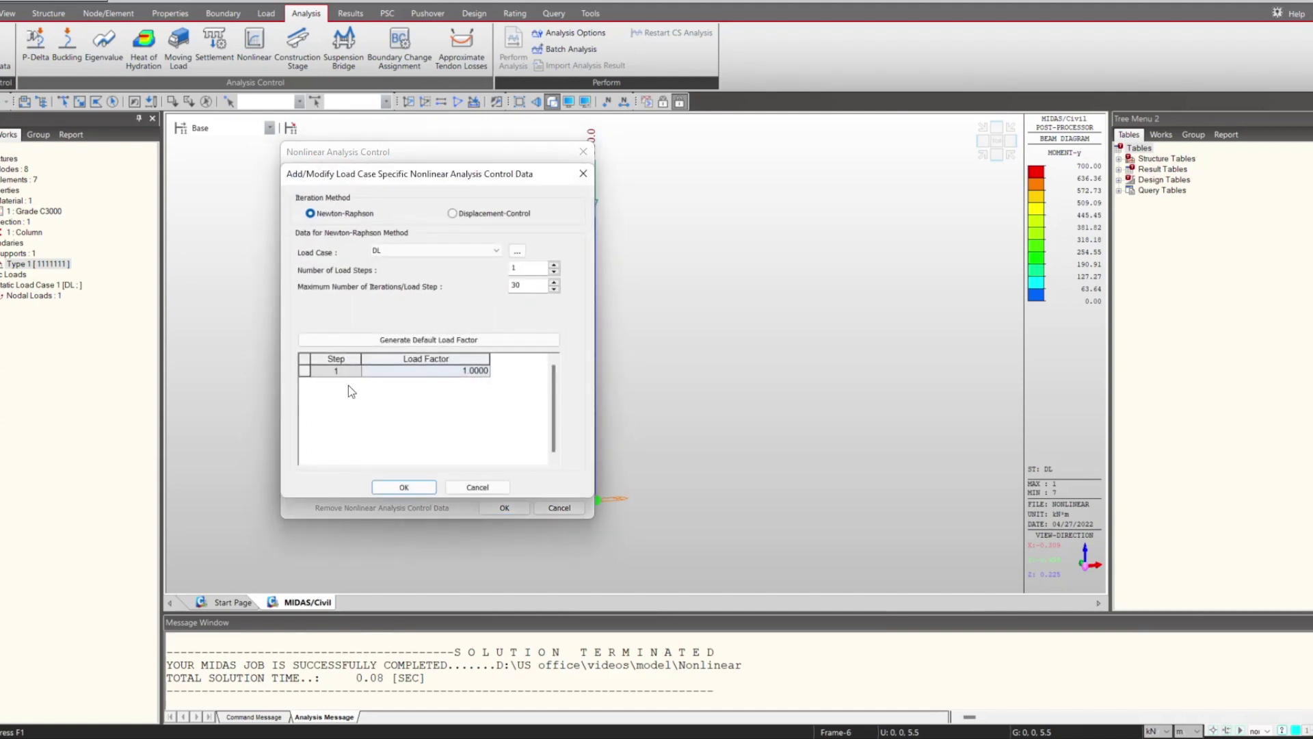
double_click(518, 268)
type("5")
left_click(522, 340)
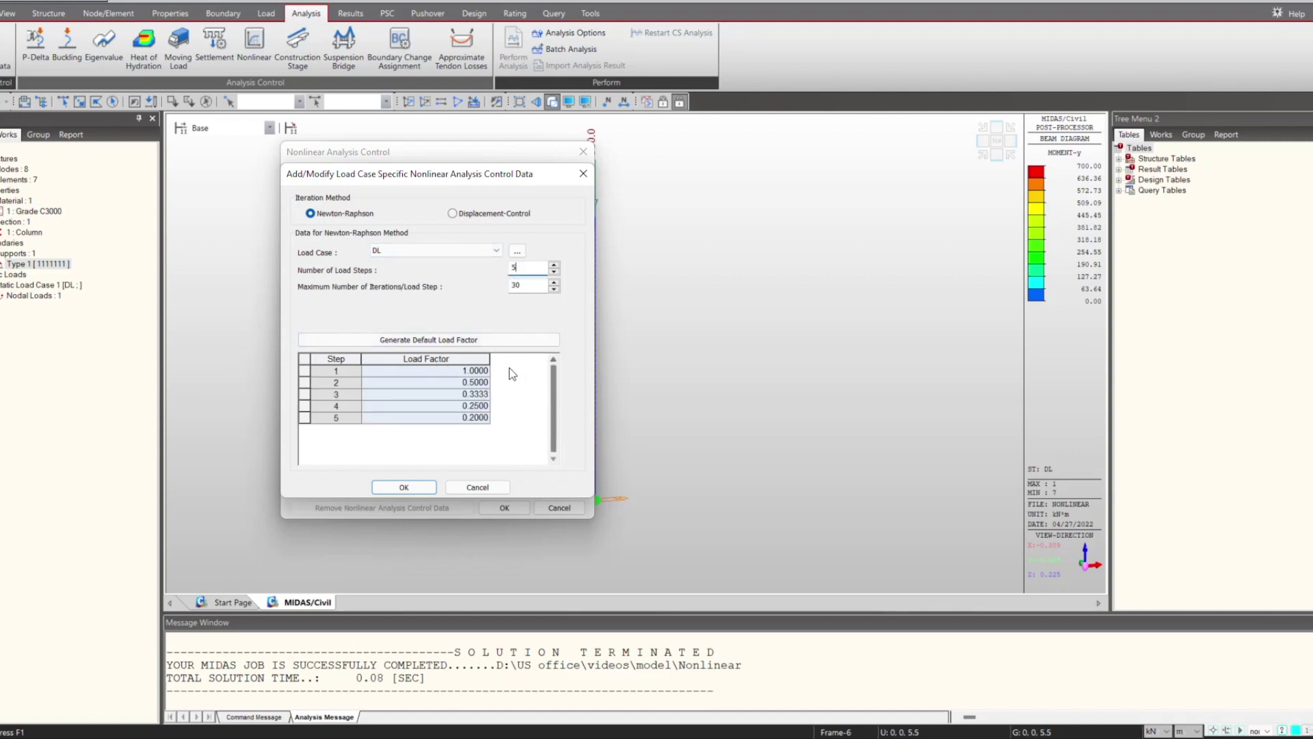
left_click(404, 340)
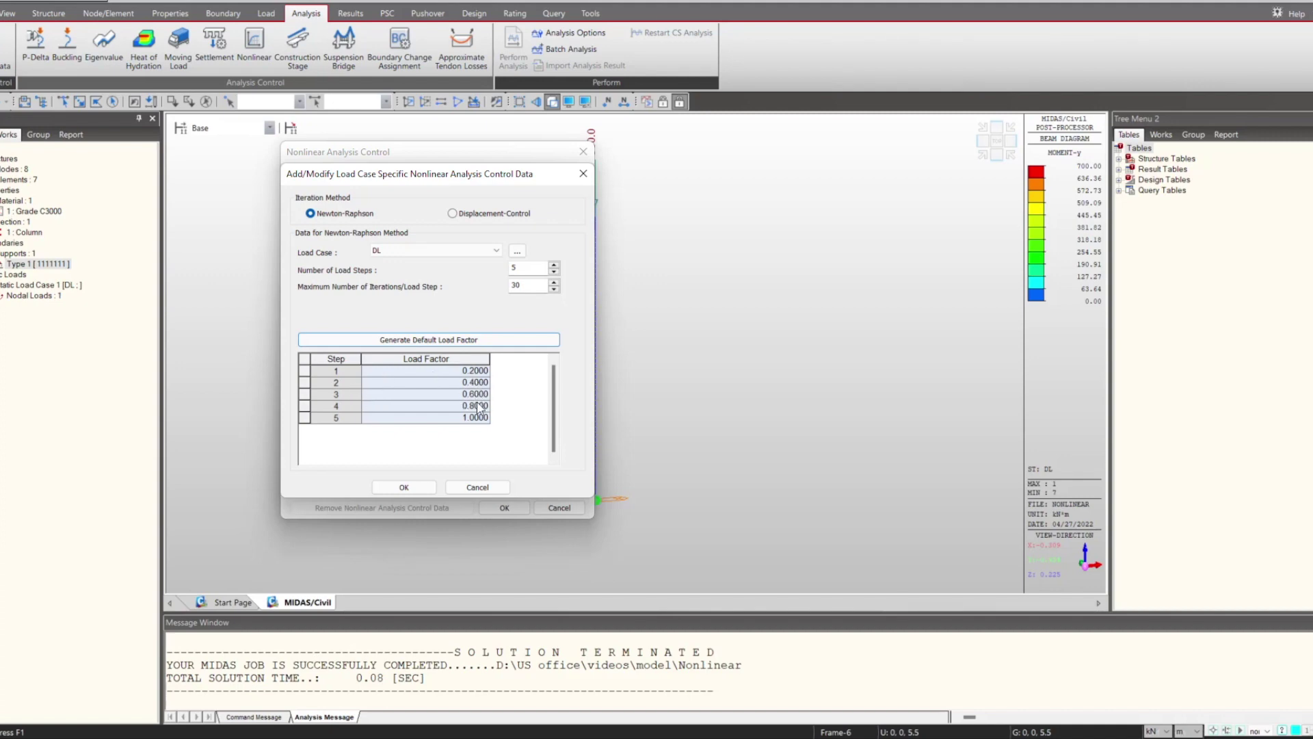
left_click(404, 487)
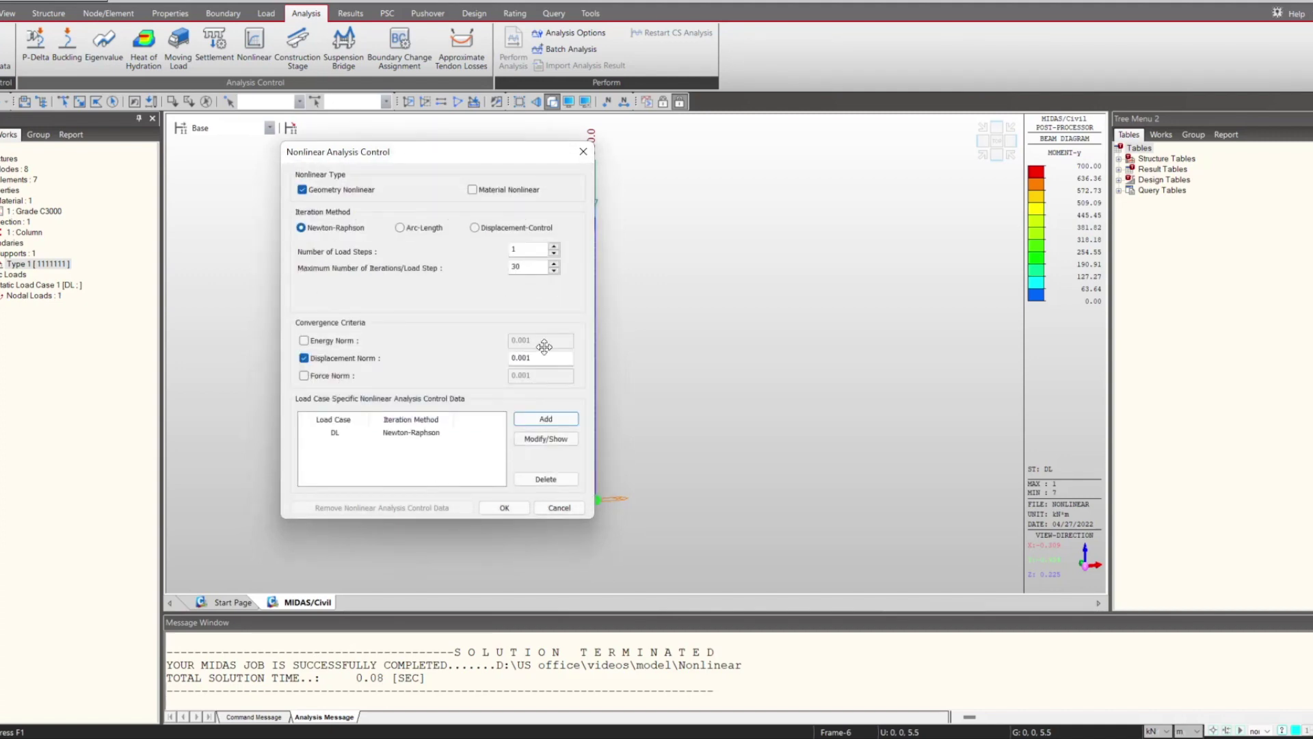
Set the overall Newton-Raphson load steps to 5 and clear the previous results.
double_click(515, 250)
type("5")
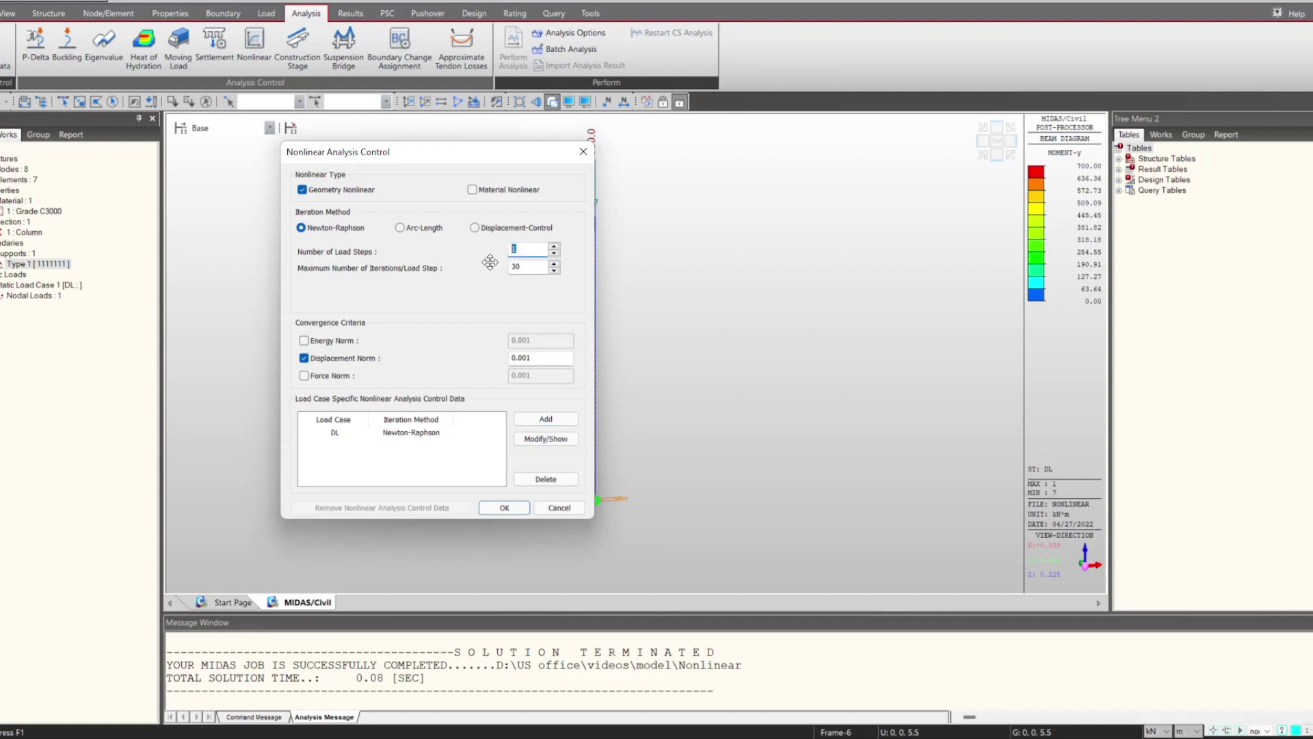
left_click(505, 509)
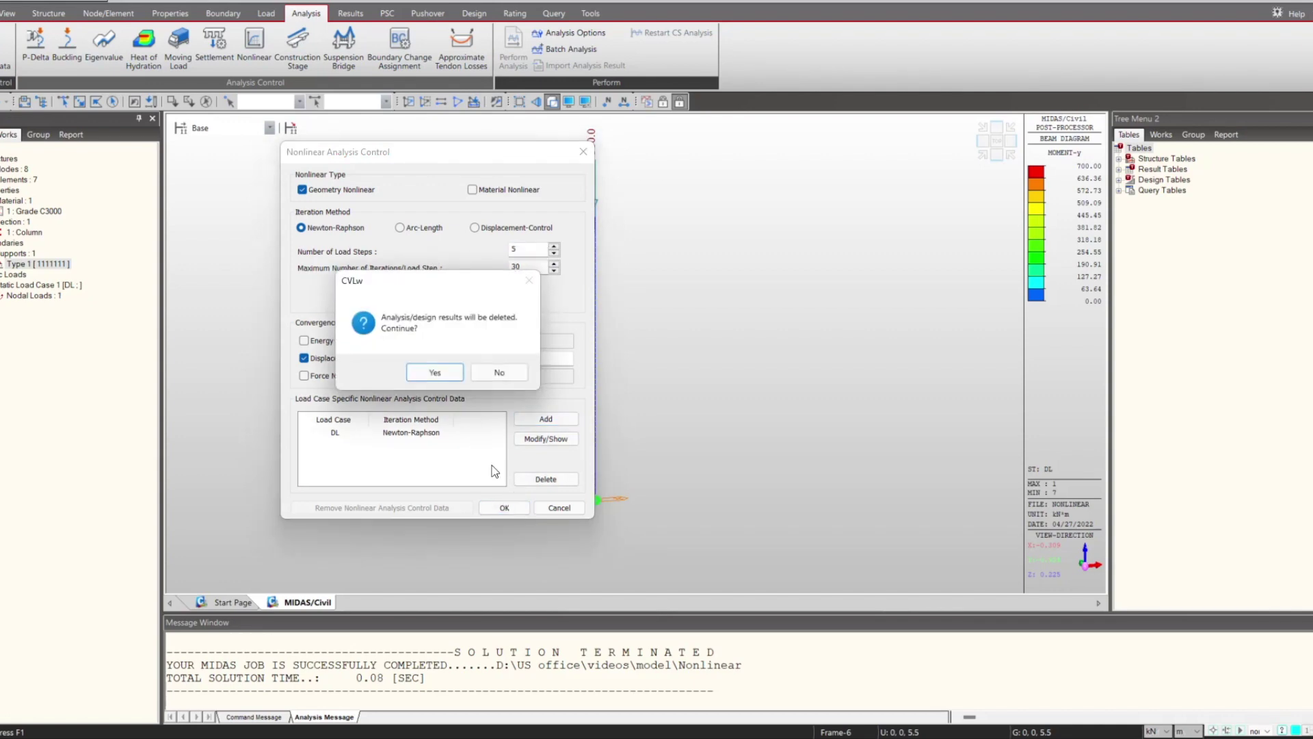
left_click(436, 372)
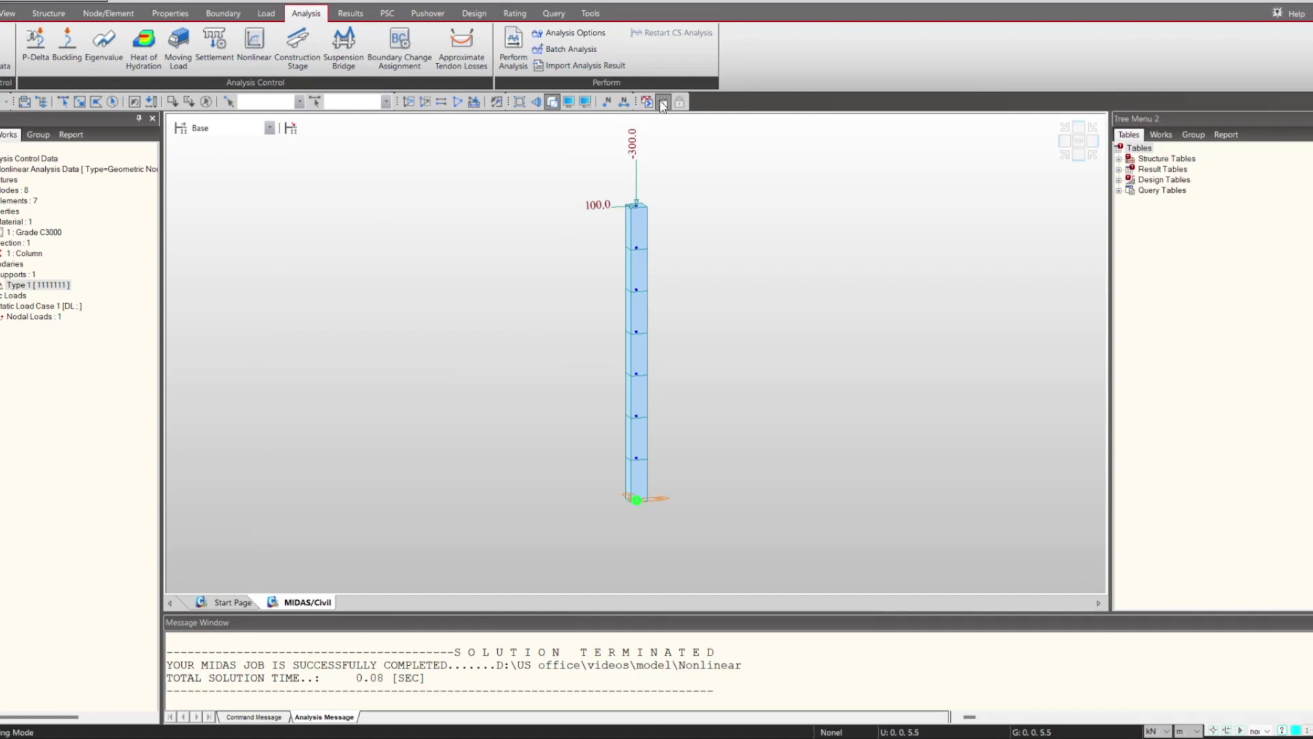
Rerun the analysis and show the Moment-y diagram at NL step 5, peaking at 783.97.
left_click(648, 101)
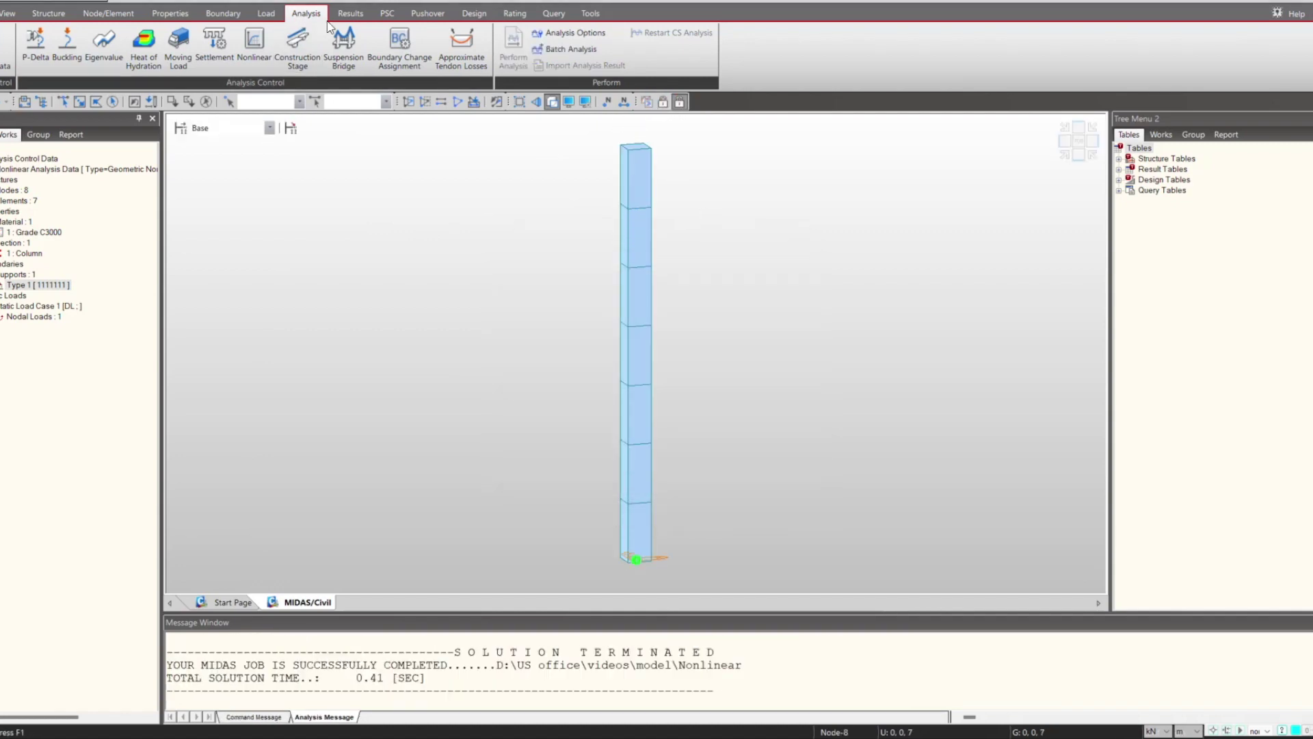
left_click(350, 13)
left_click(45, 65)
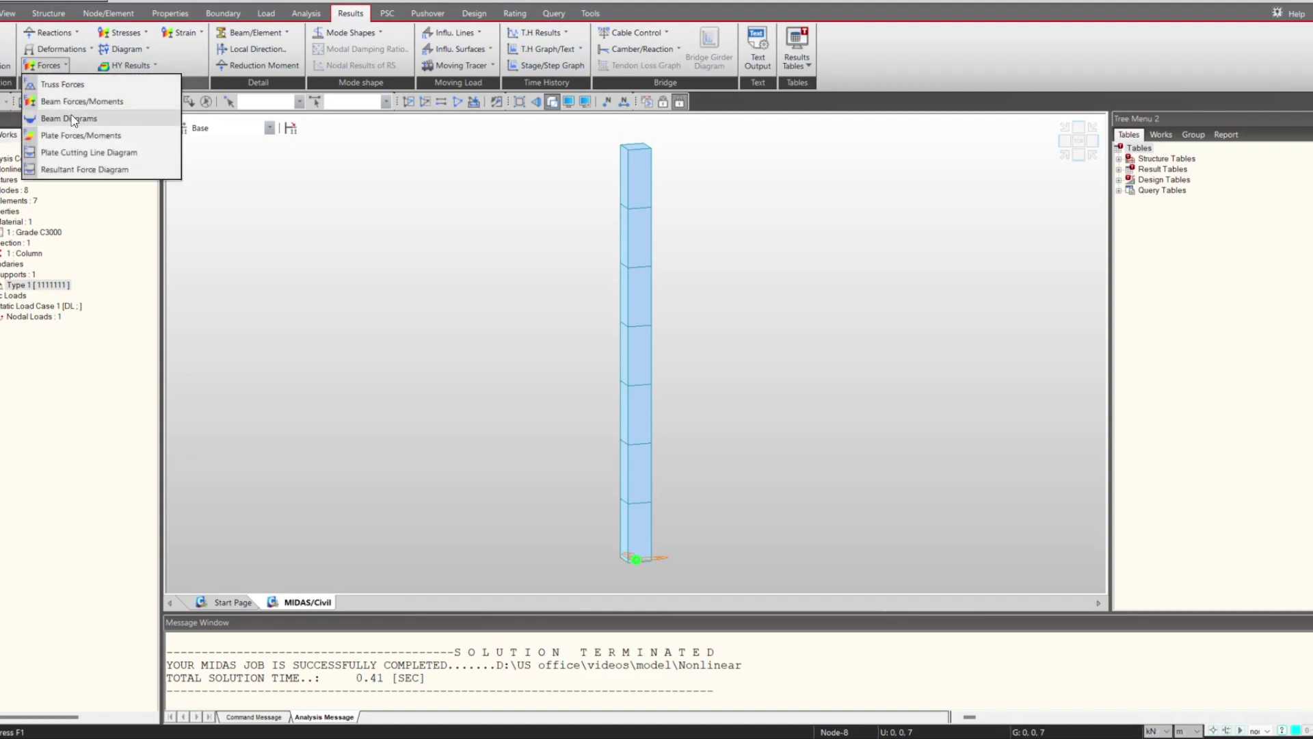
left_click(68, 119)
left_click(79, 477)
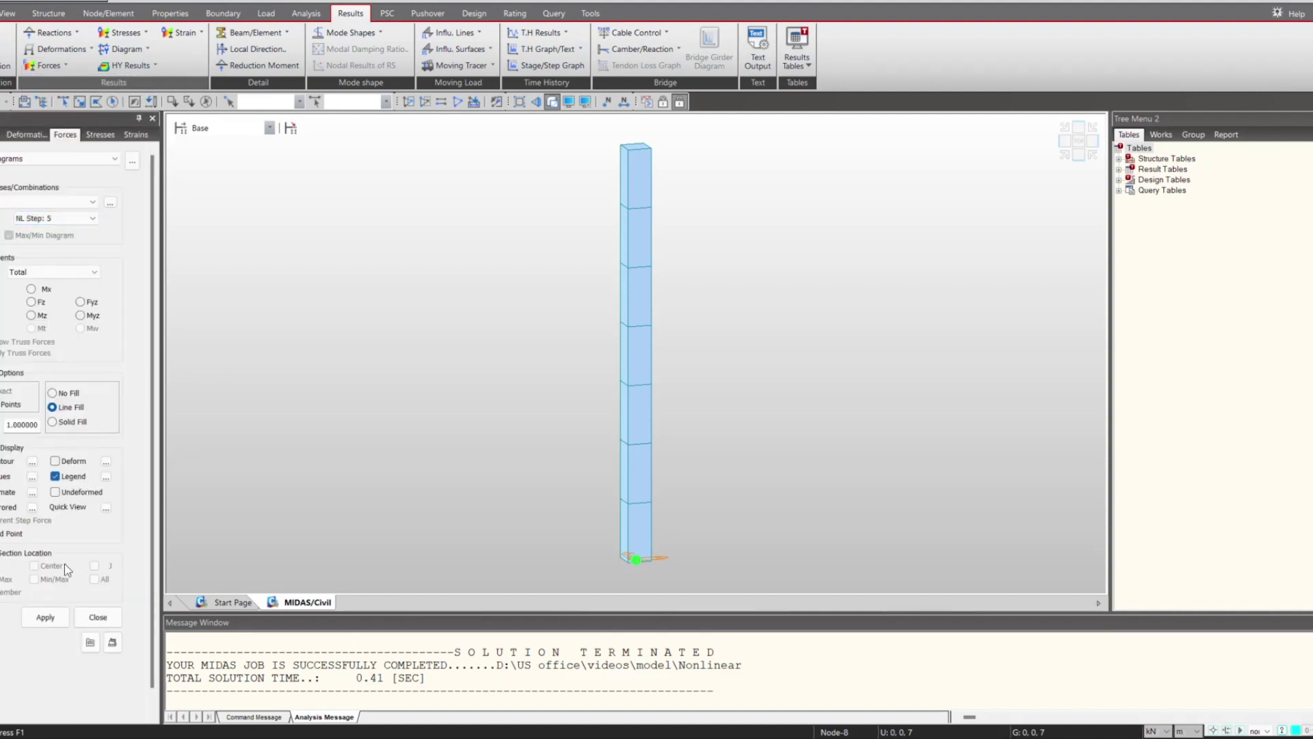
left_click(45, 617)
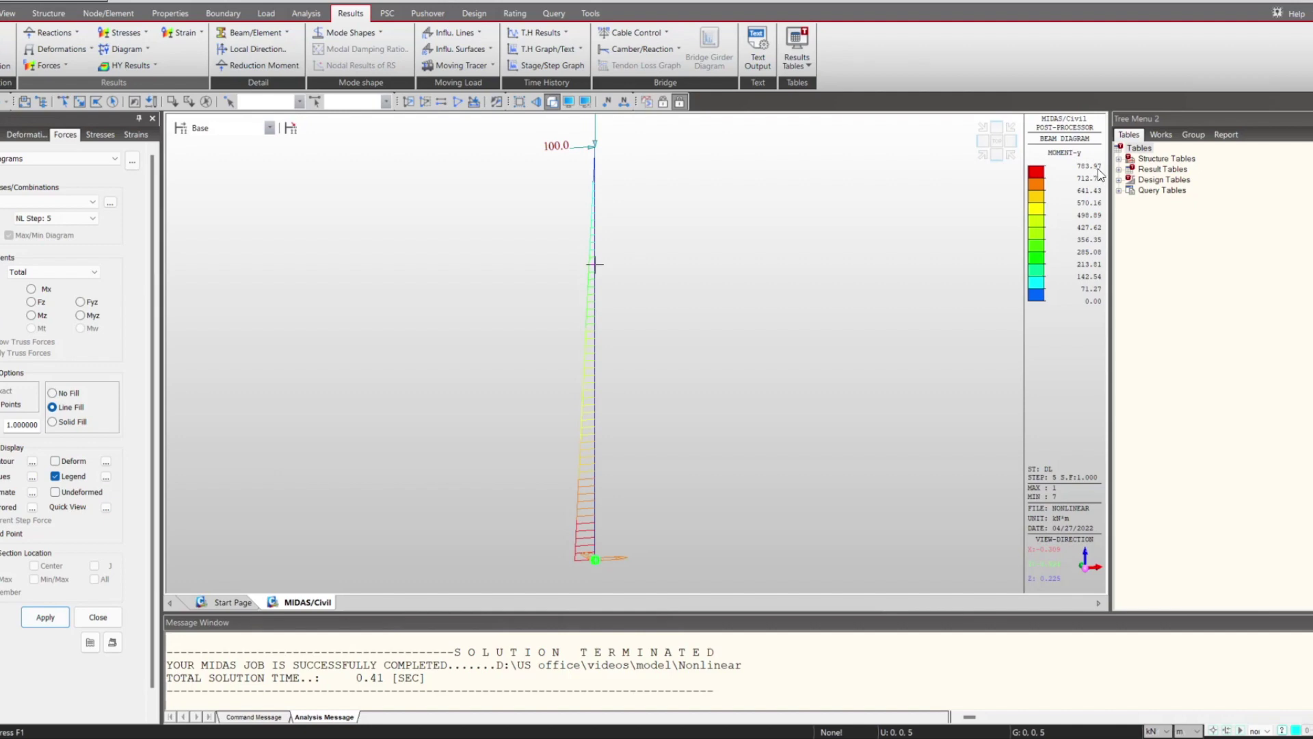
scroll(815, 296, "down", 2)
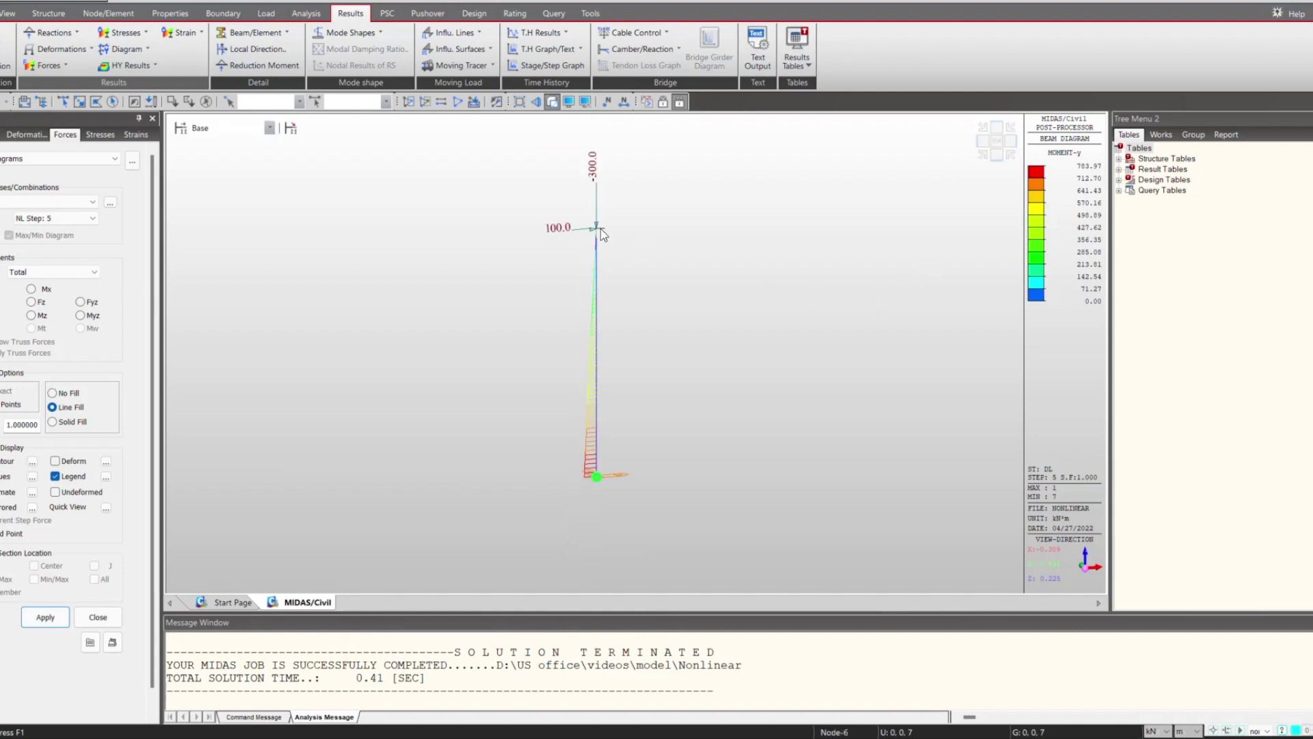
left_click(86, 48)
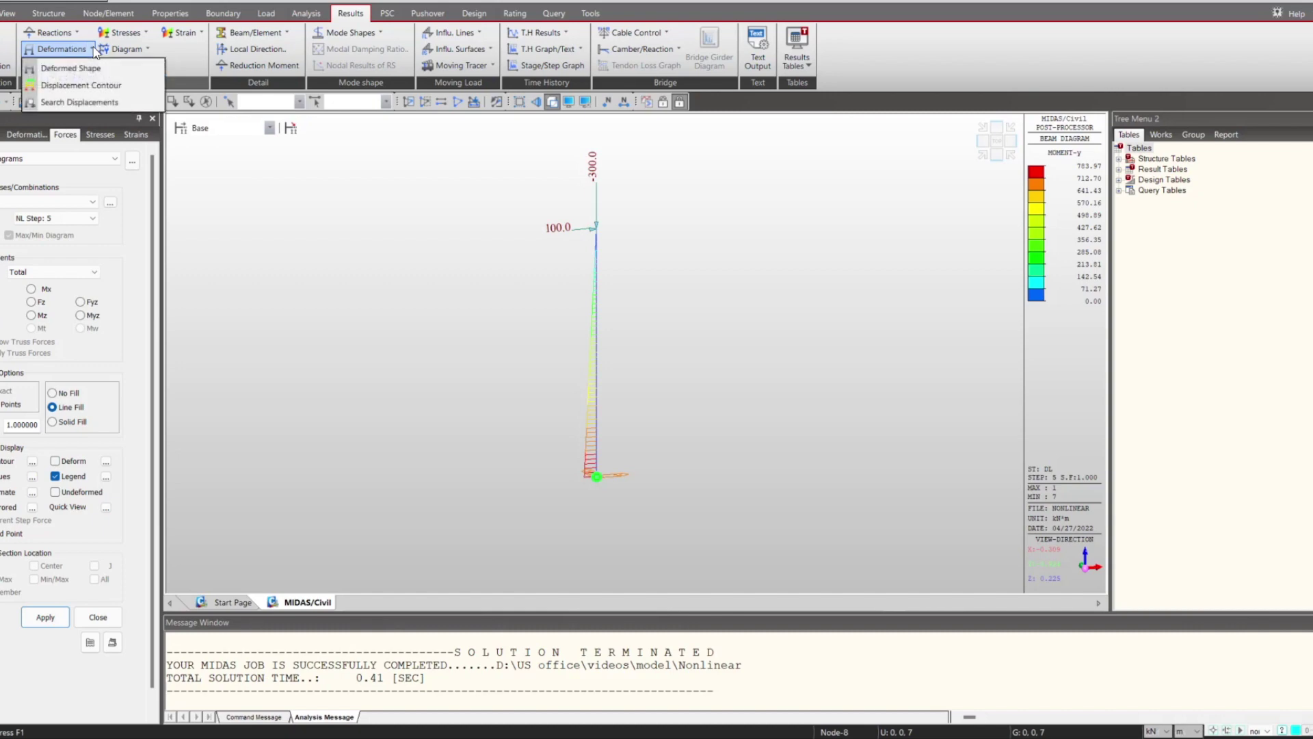
left_click(100, 87)
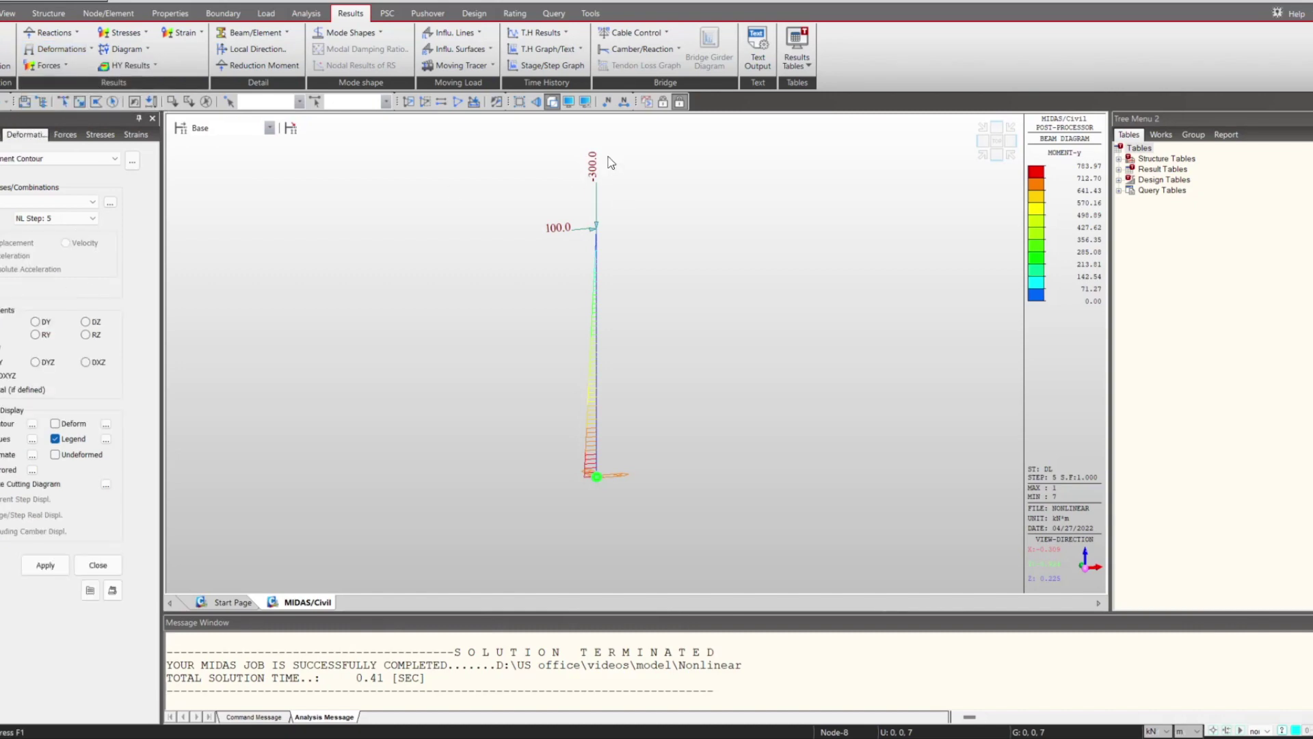
Apply the DX displacement contour for NL Step 5, reaching 0.28 m at the column top.
left_click(51, 569)
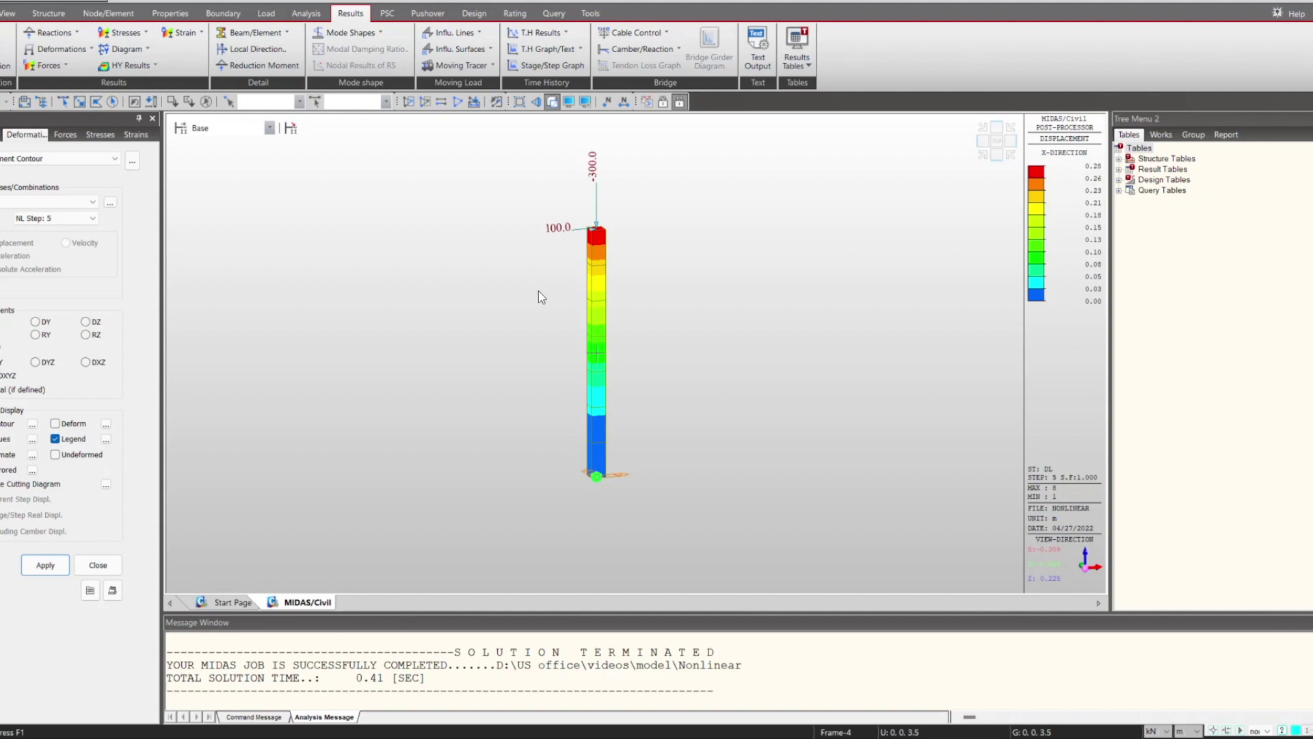
Draw the beam force diagram for the column's moments.
left_click(55, 65)
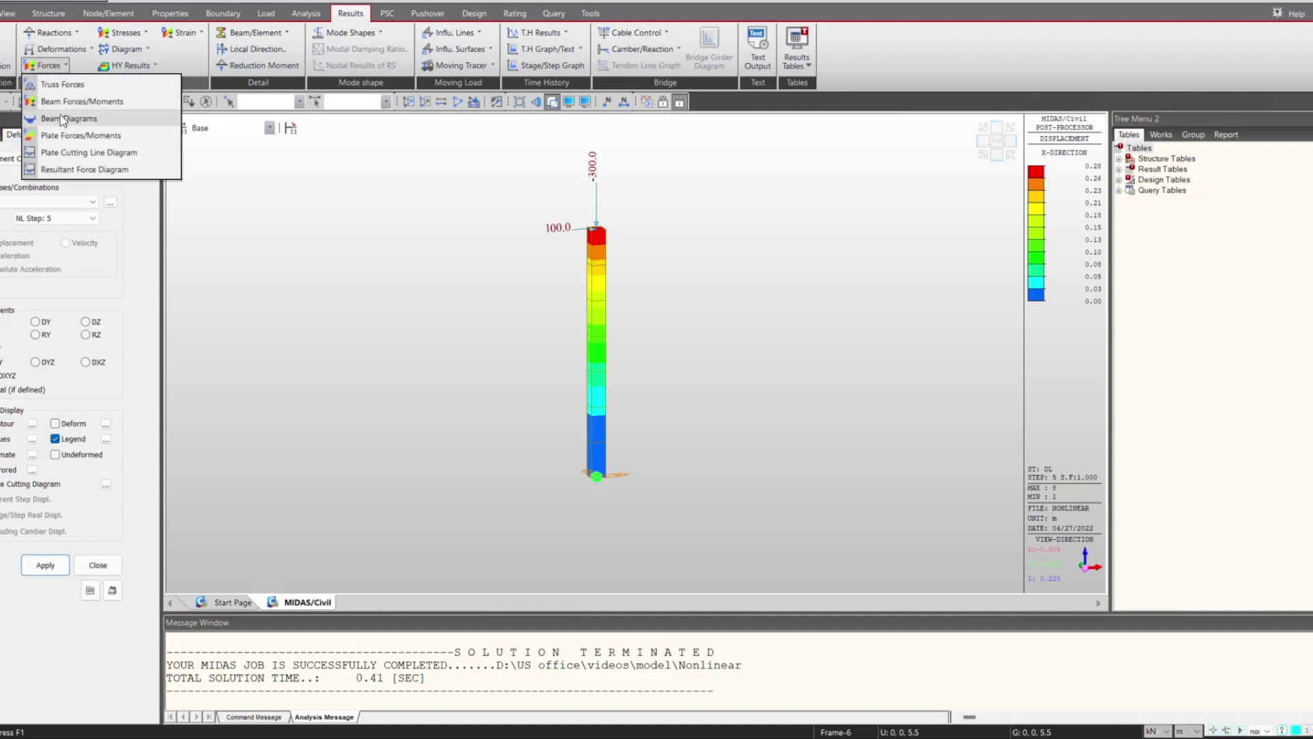
left_click(63, 119)
left_click(45, 617)
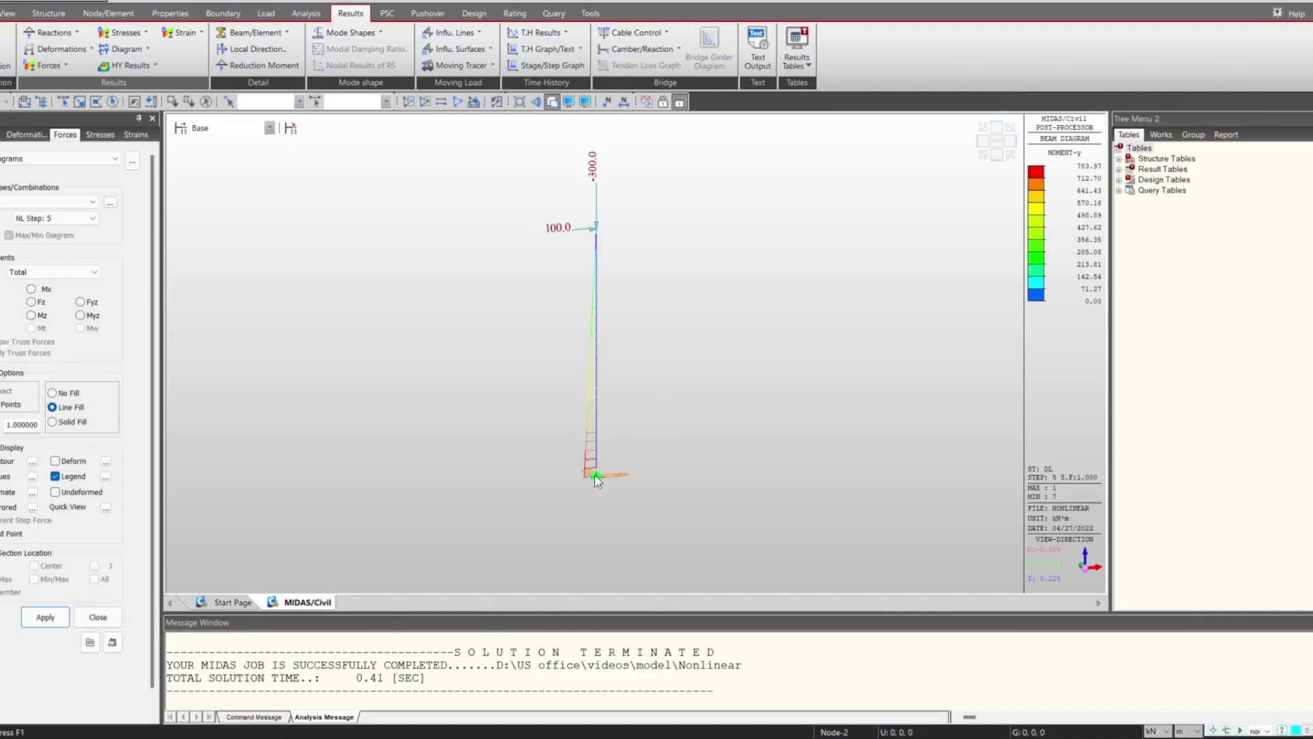
Step the moment diagram through nonlinear steps 1, 2, 4 and 5, ending at 783.97 kN·m.
left_click(64, 219)
left_click(54, 233)
left_click(63, 219)
left_click(63, 236)
left_click(63, 218)
left_click(63, 258)
left_click(69, 219)
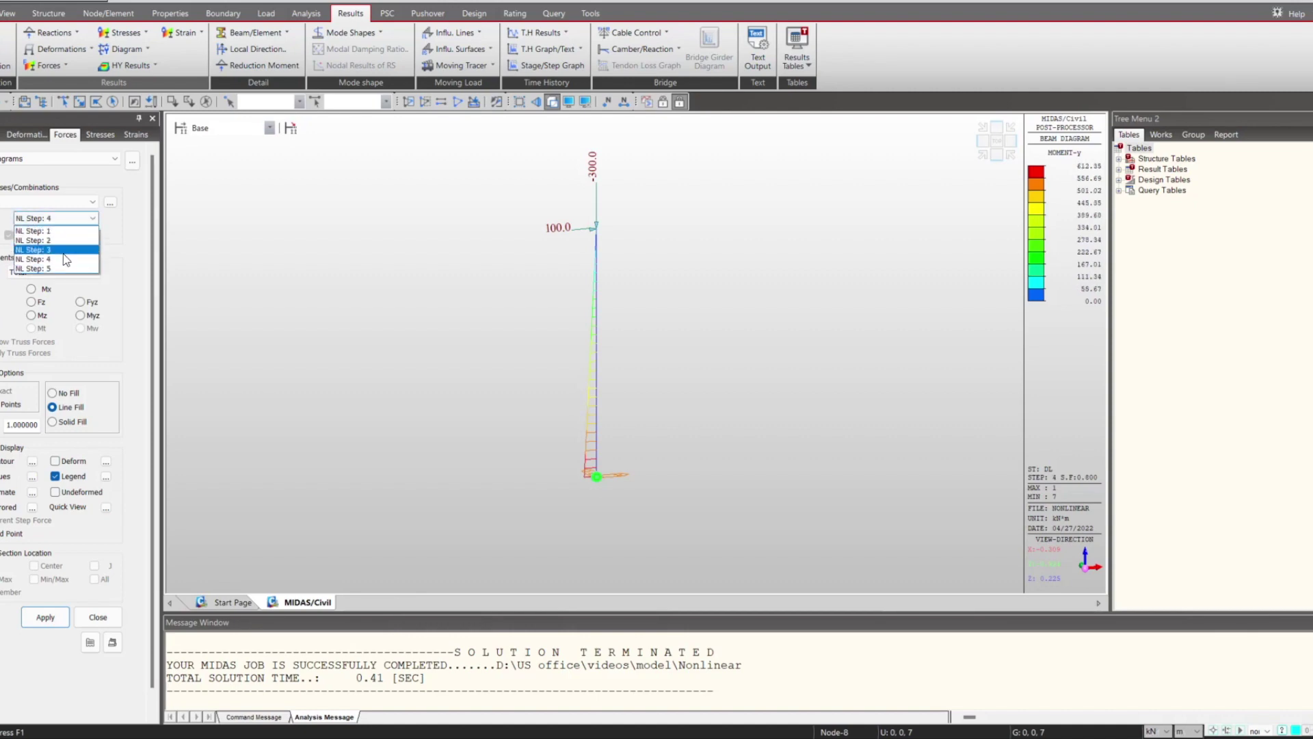
left_click(63, 268)
left_click(115, 623)
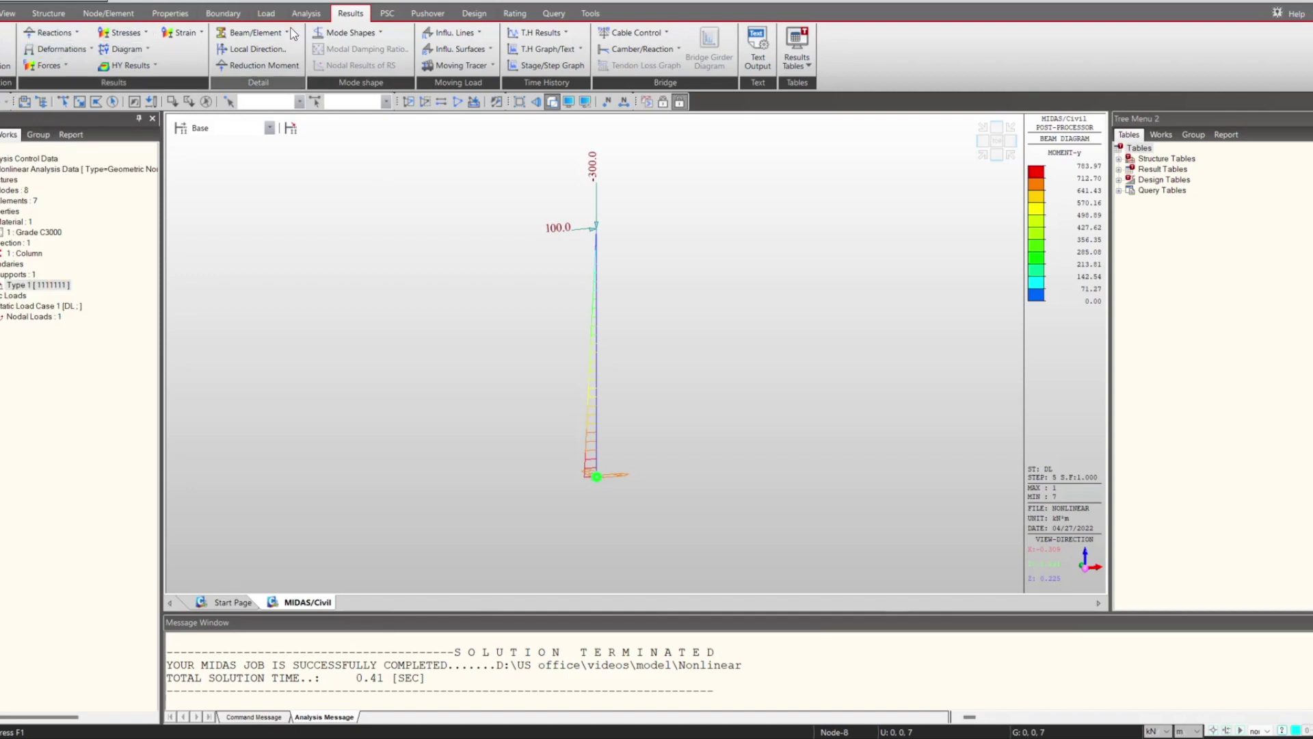
left_click(169, 13)
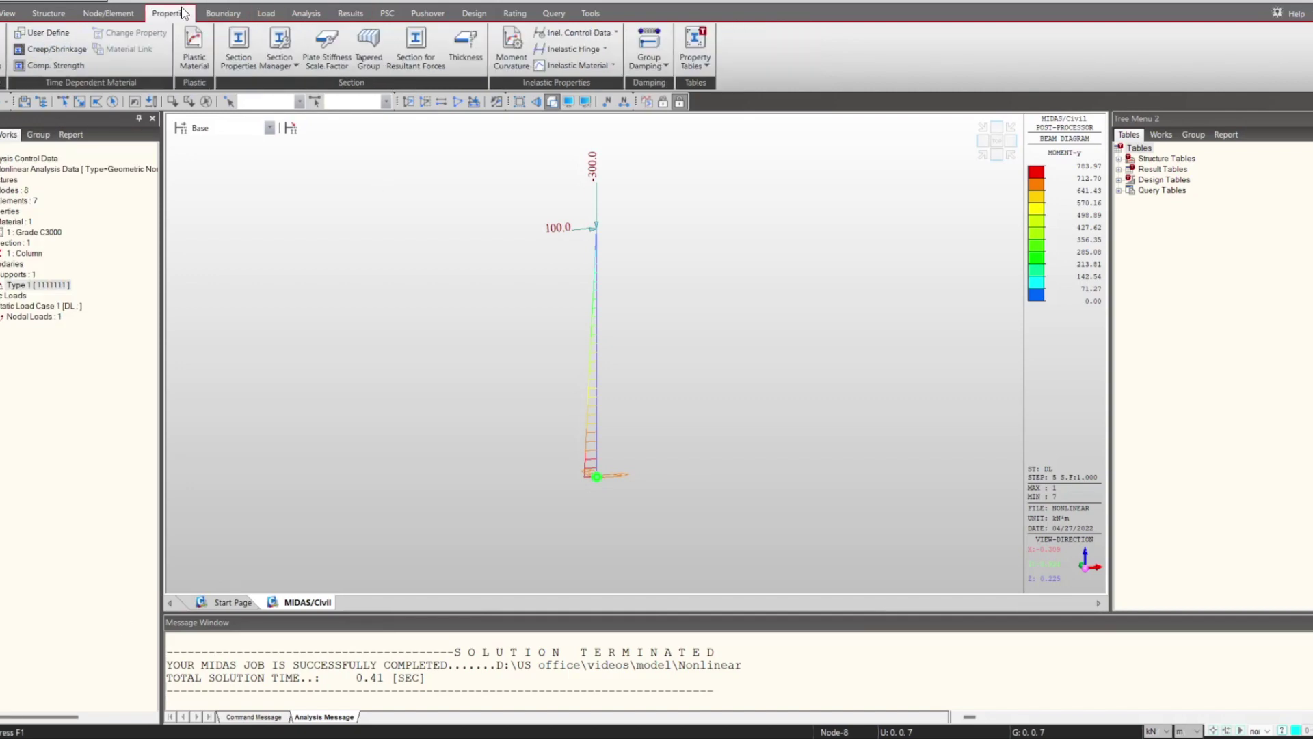
left_click(3, 71)
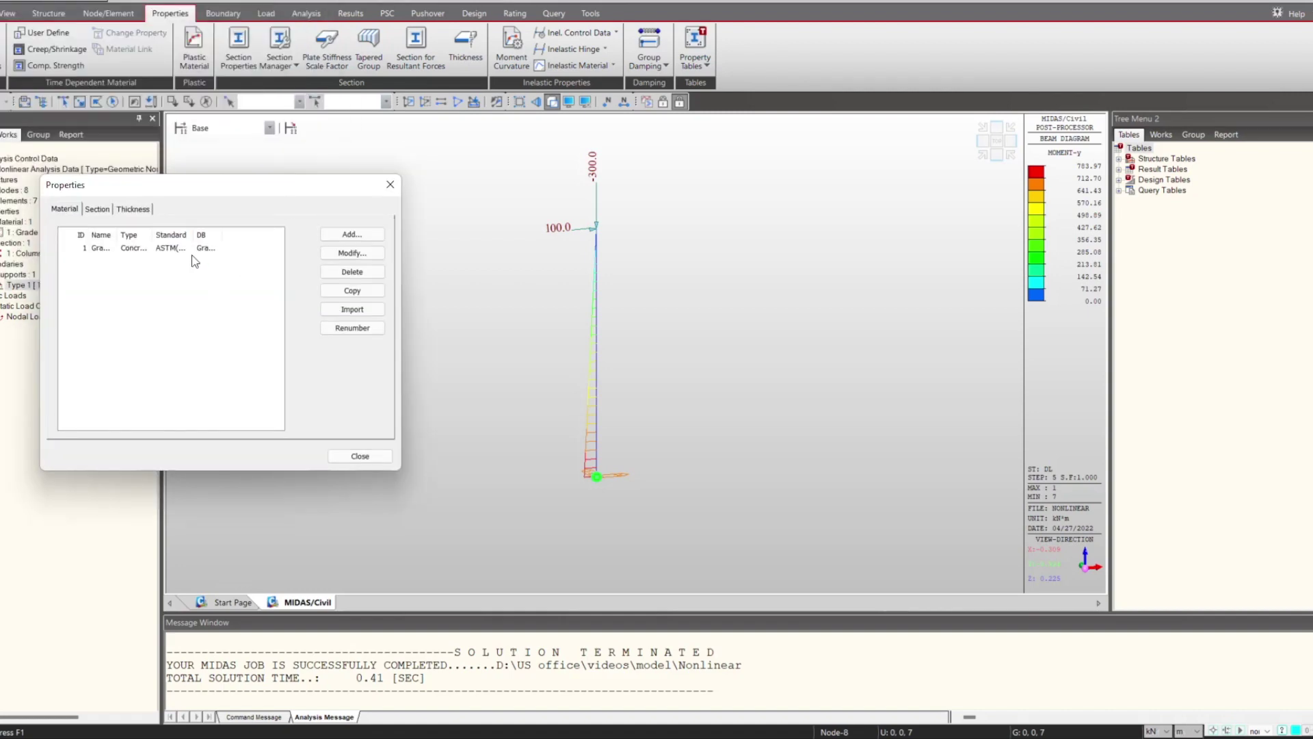
double_click(171, 249)
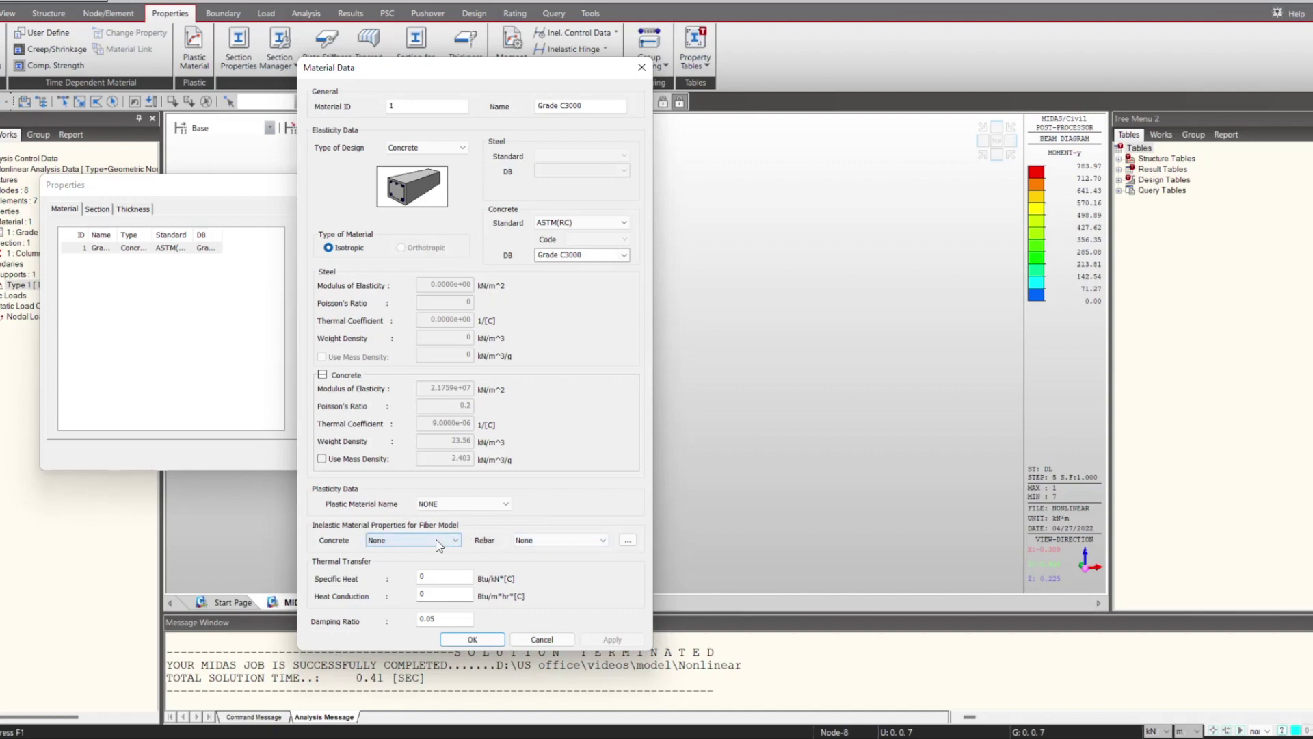
left_click(535, 540)
left_click(567, 540)
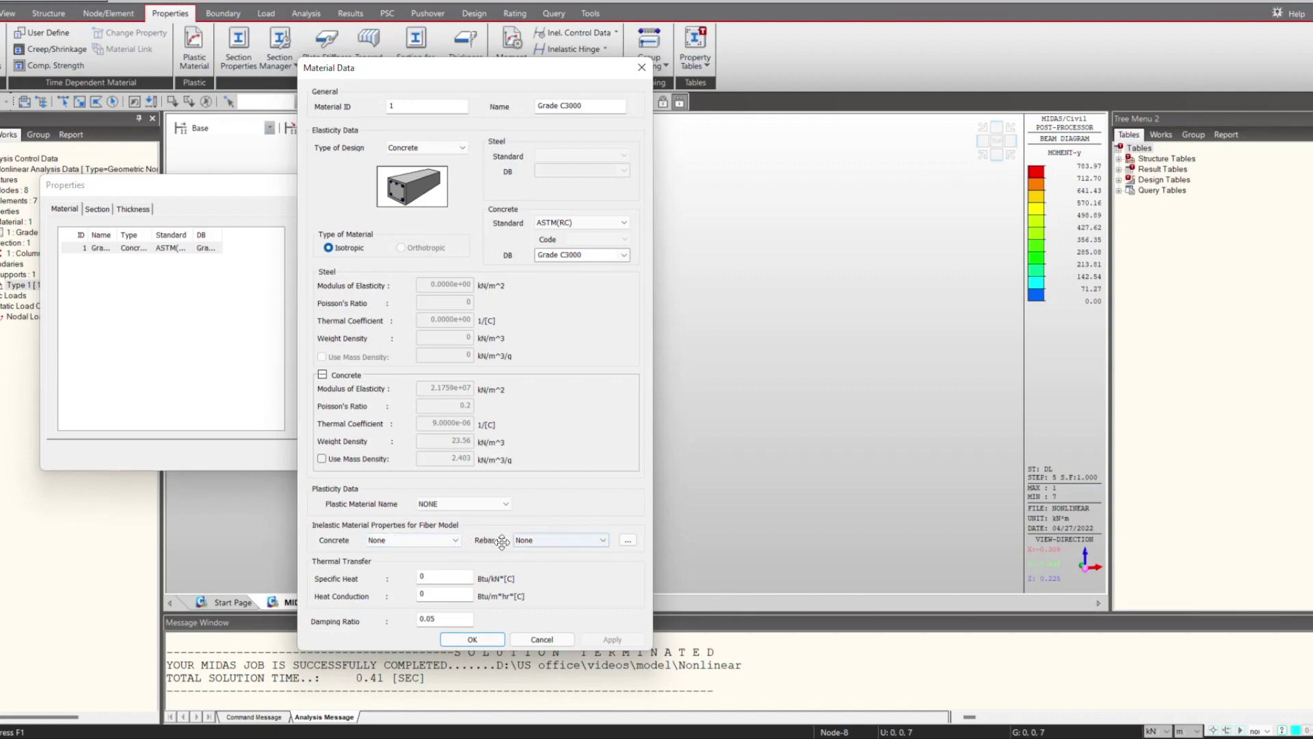
left_click(441, 504)
left_click(442, 514)
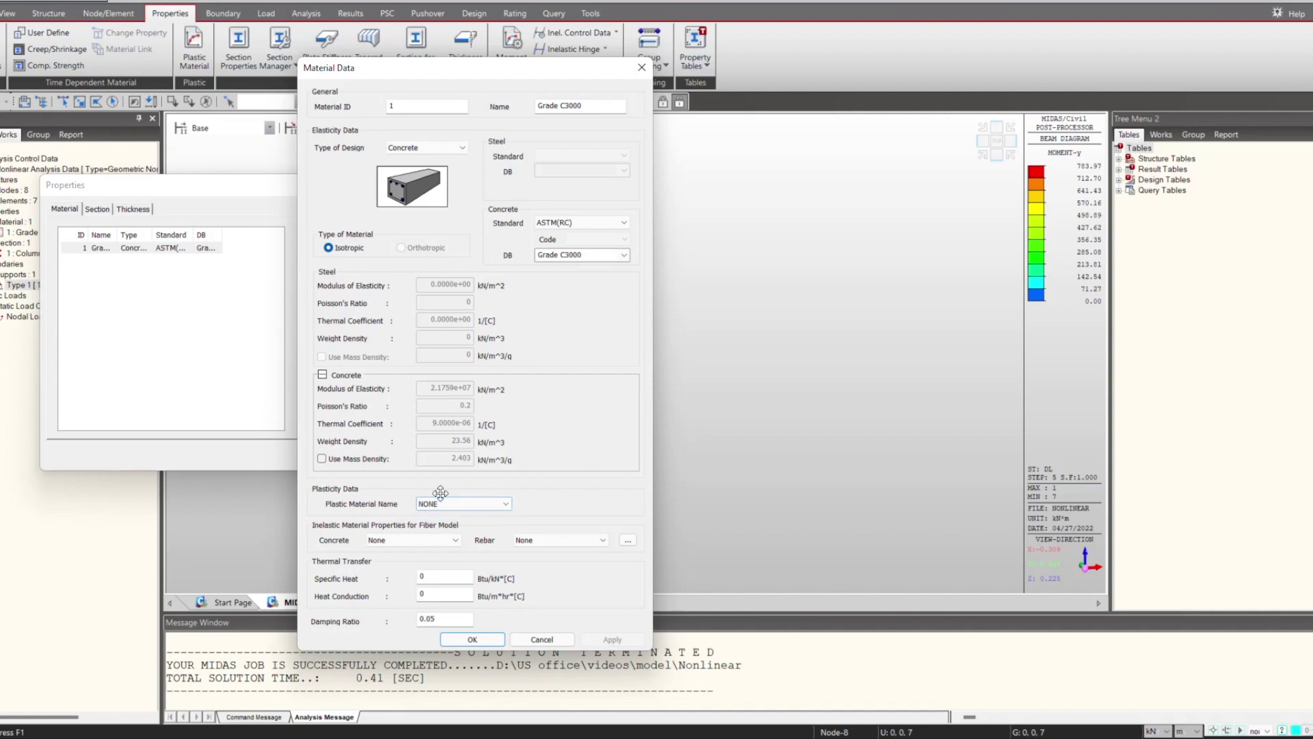
left_click(425, 543)
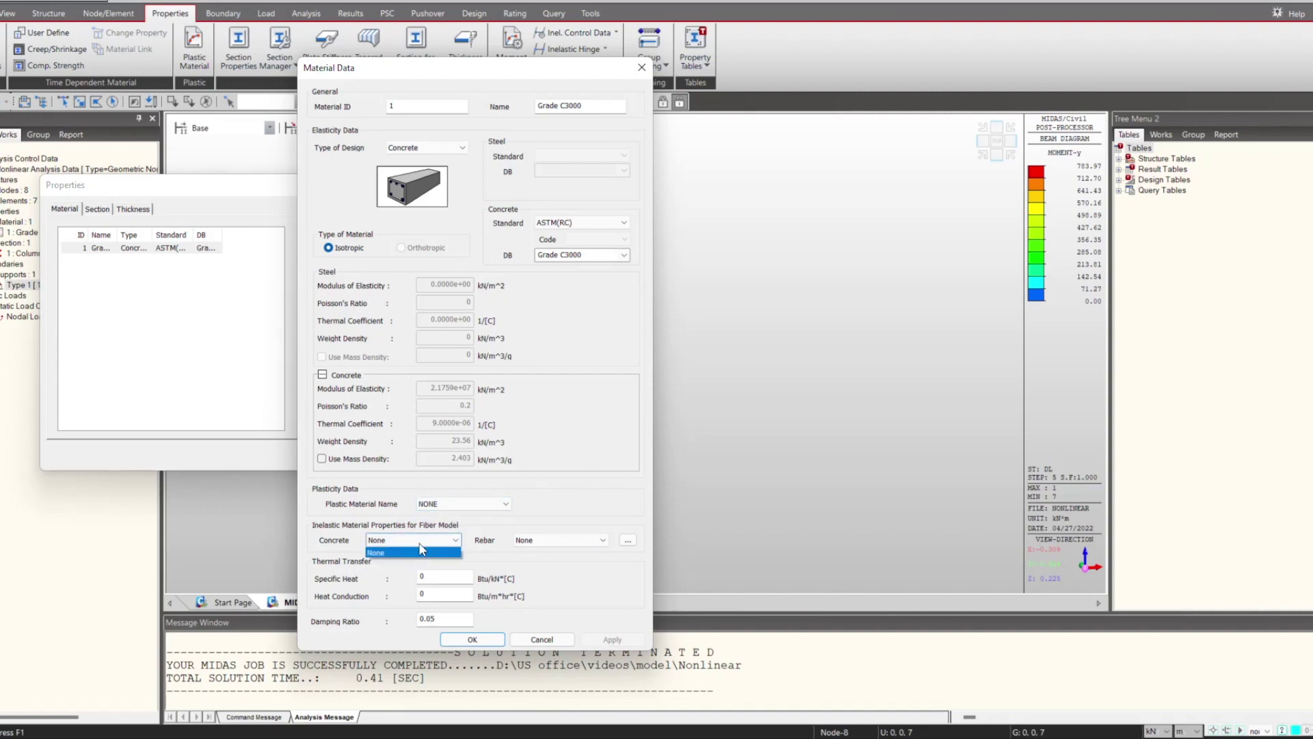
left_click(563, 646)
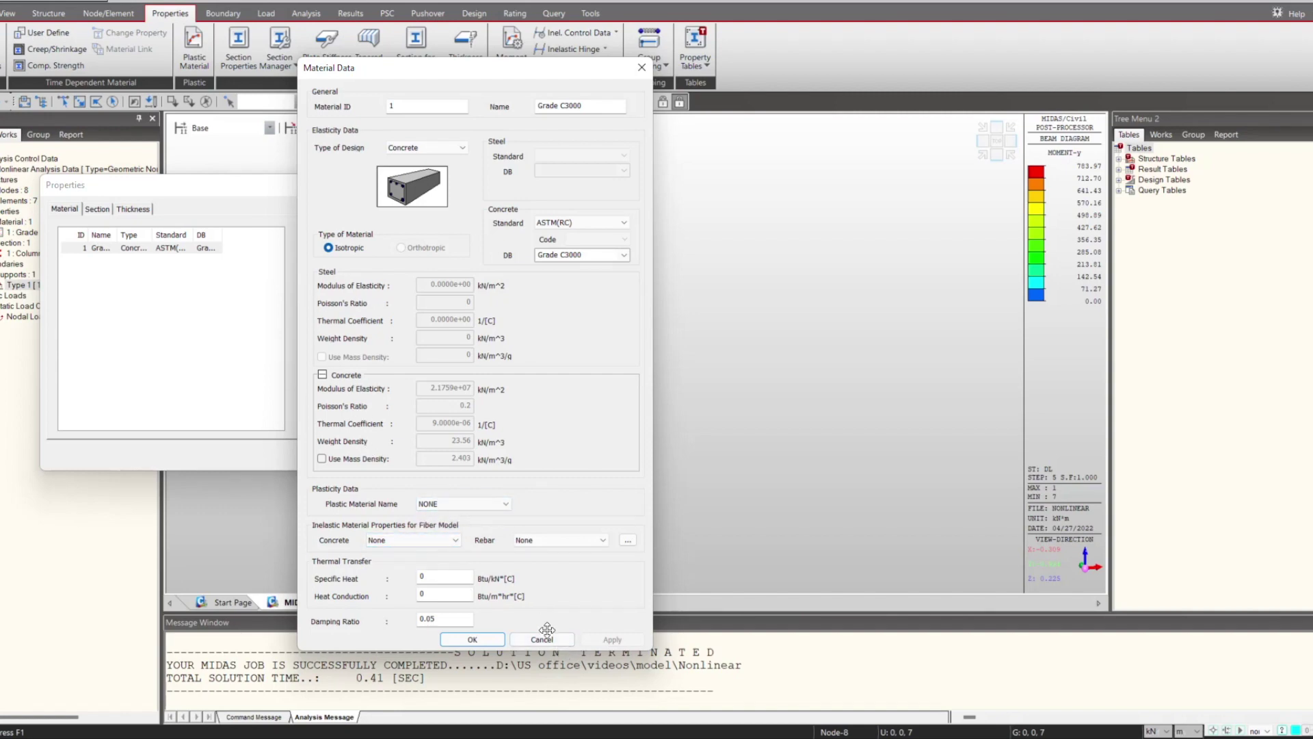
left_click(544, 639)
left_click(361, 455)
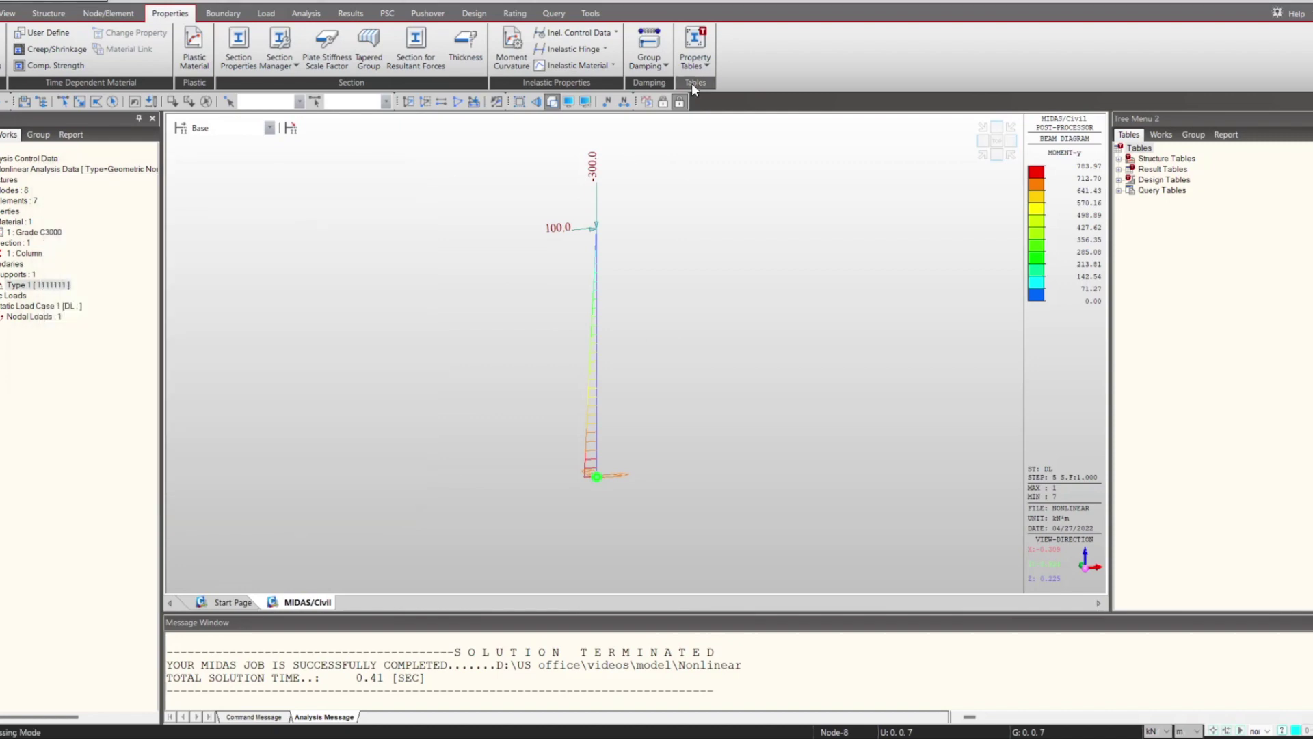
left_click(663, 101)
Preview the Trilinear Concrete inelastic model for Grade C3000, then cancel without assigning it.
left_click(2, 48)
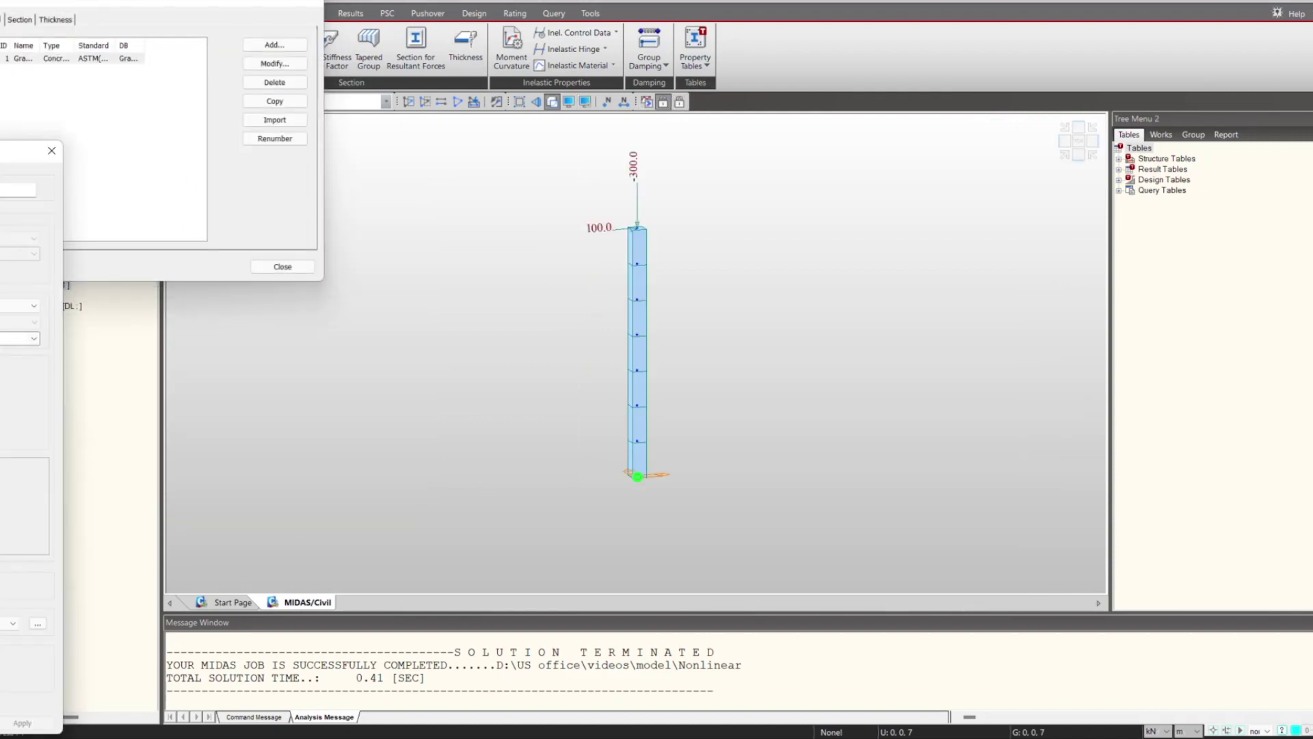
double_click(13, 58)
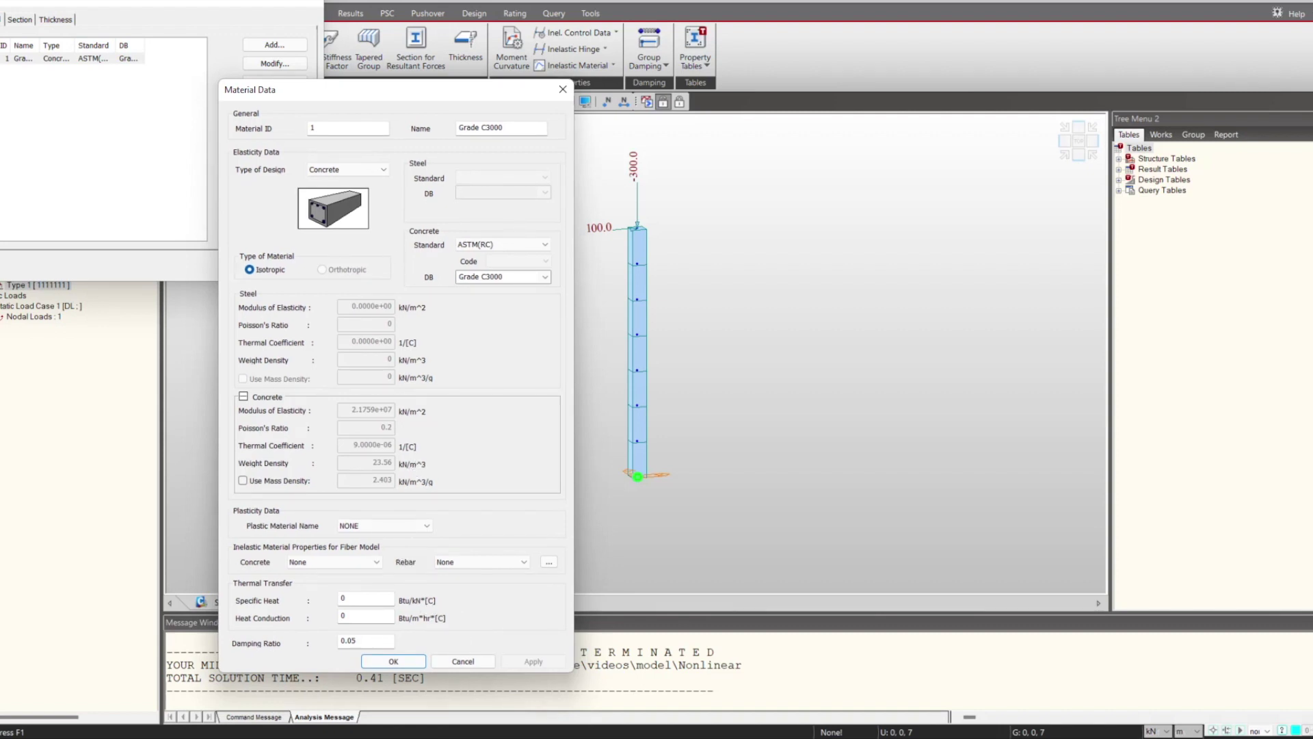
left_click(548, 561)
left_click(560, 324)
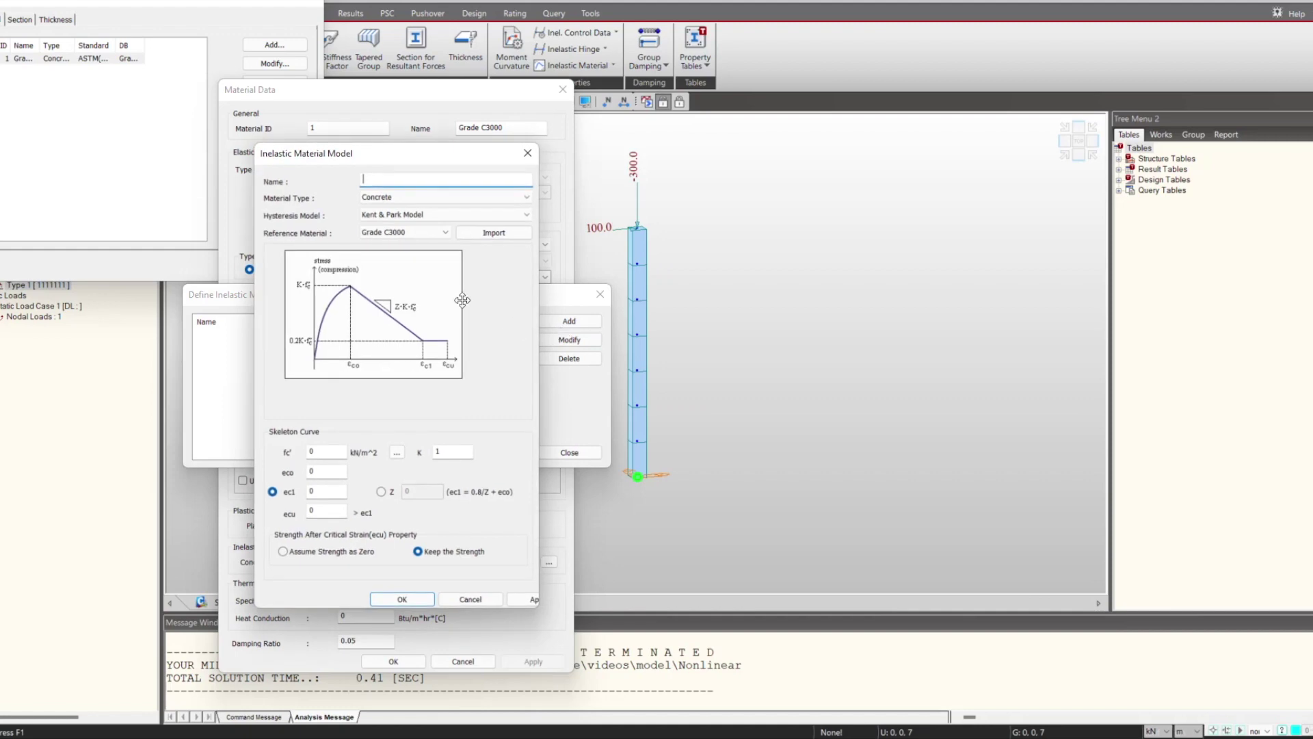
left_click(399, 218)
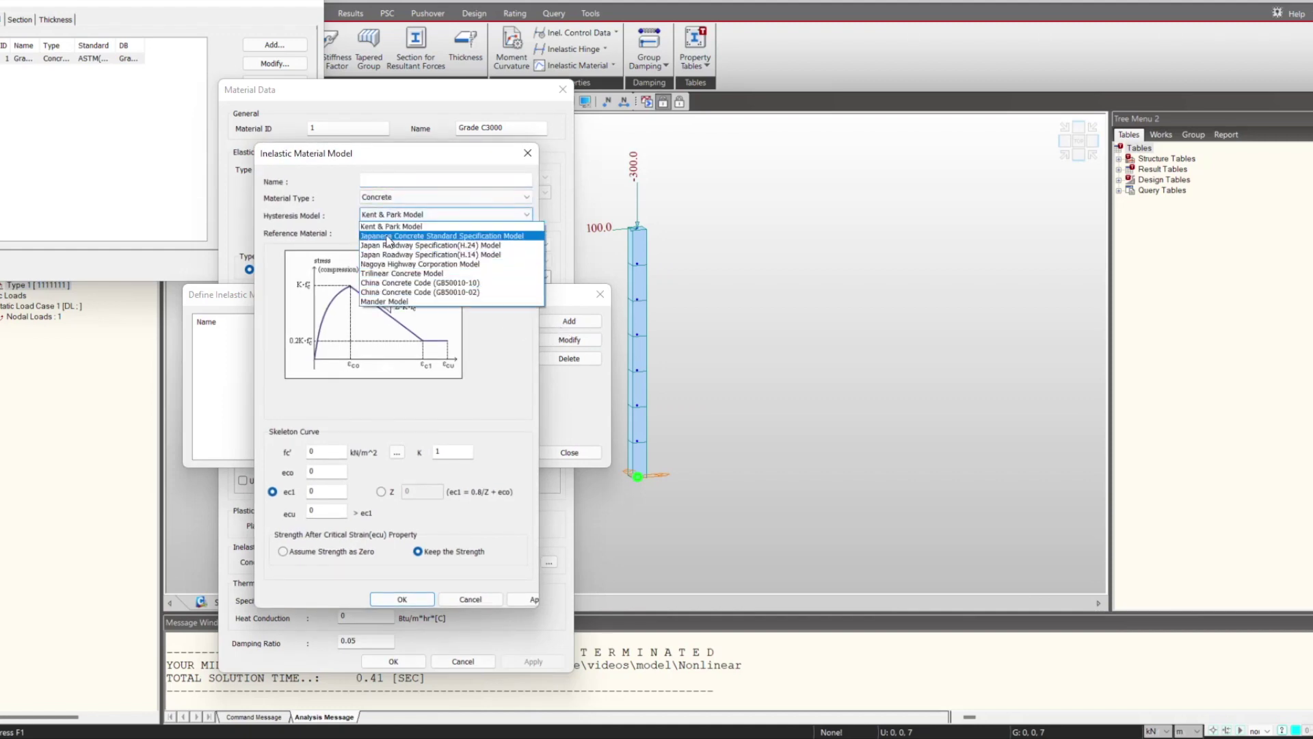
left_click(393, 273)
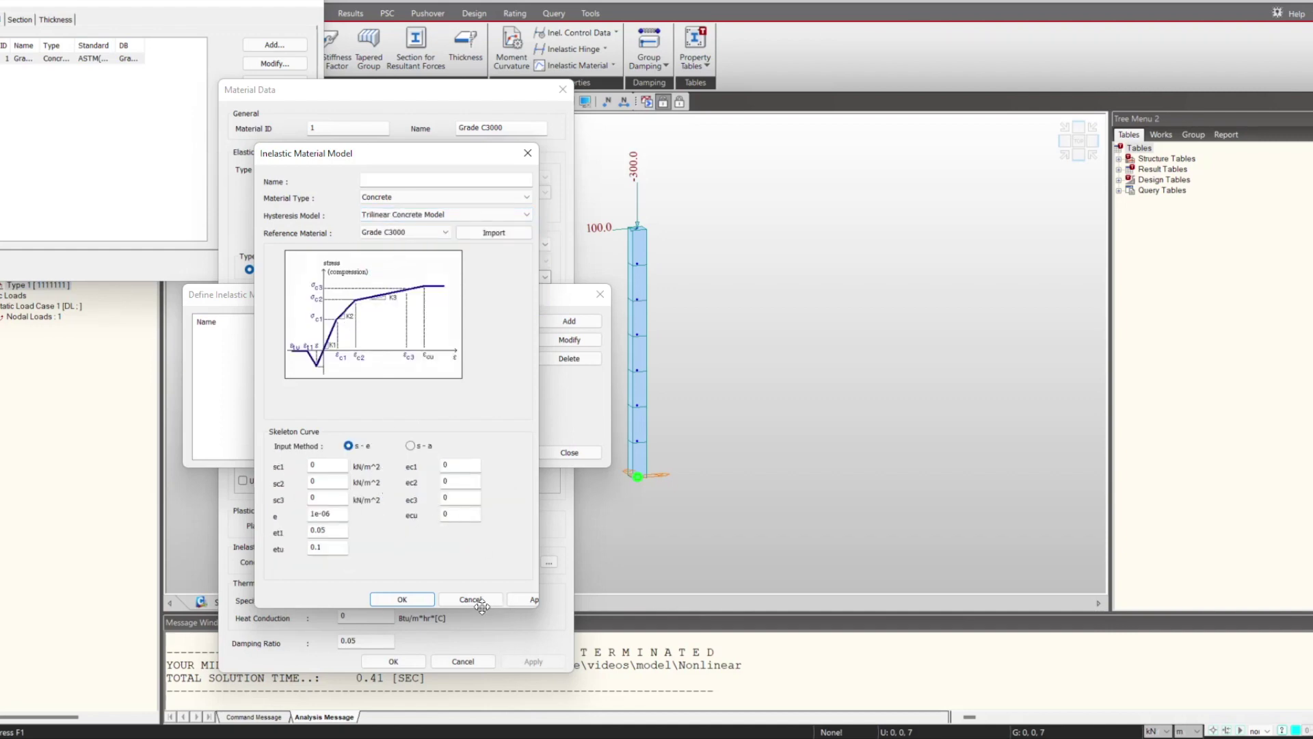
left_click(471, 600)
left_click(569, 452)
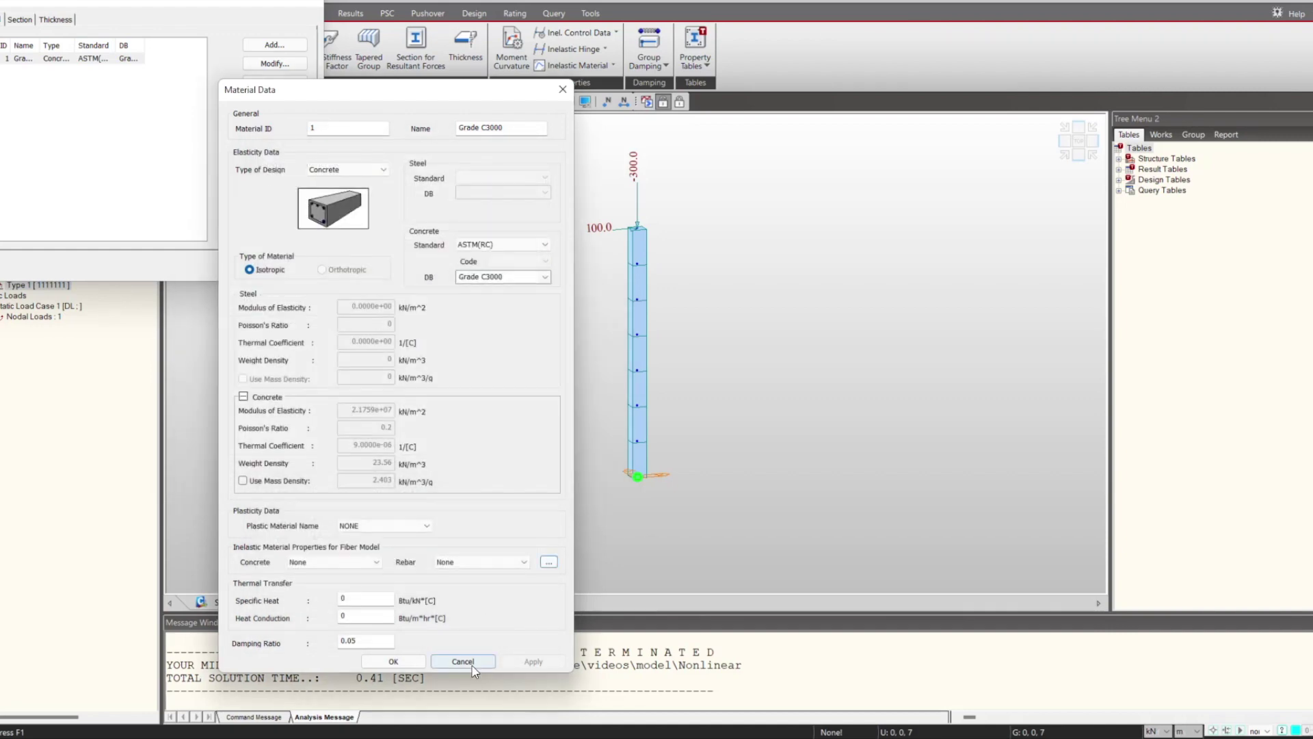
left_click(463, 661)
left_click(281, 266)
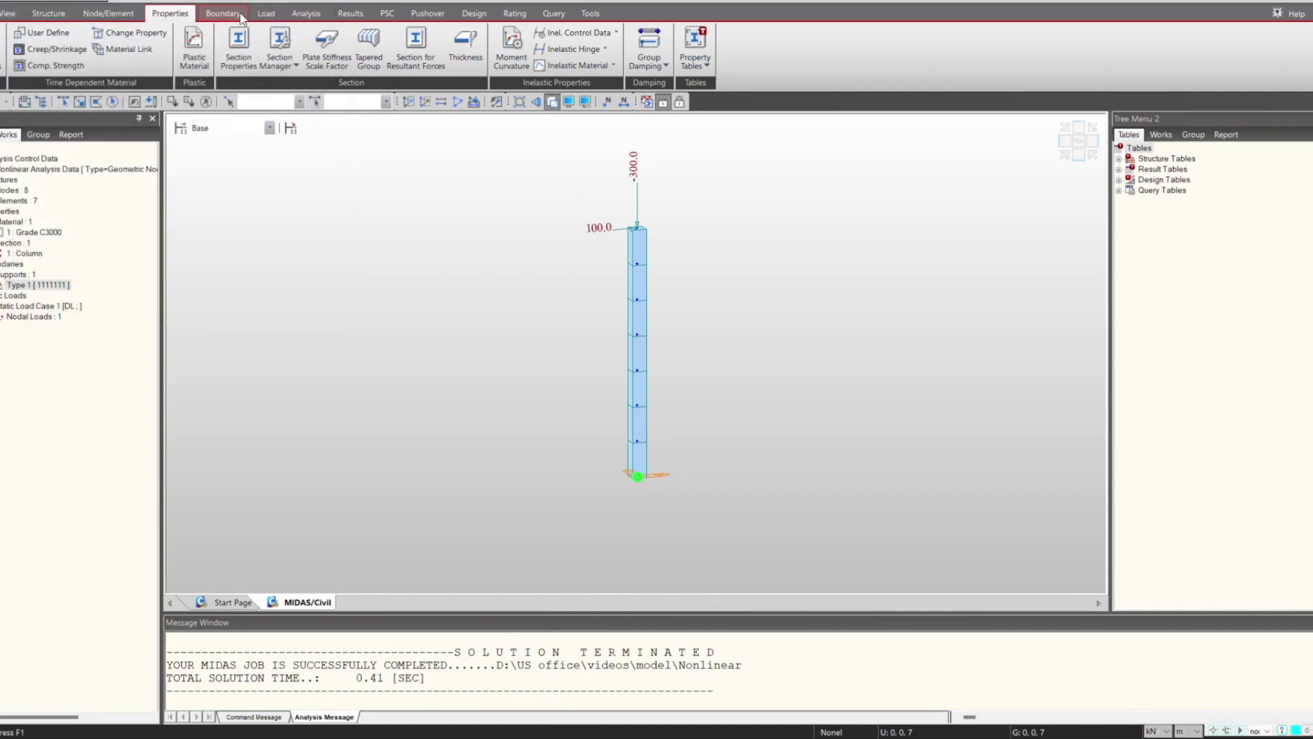
left_click(306, 14)
left_click(254, 47)
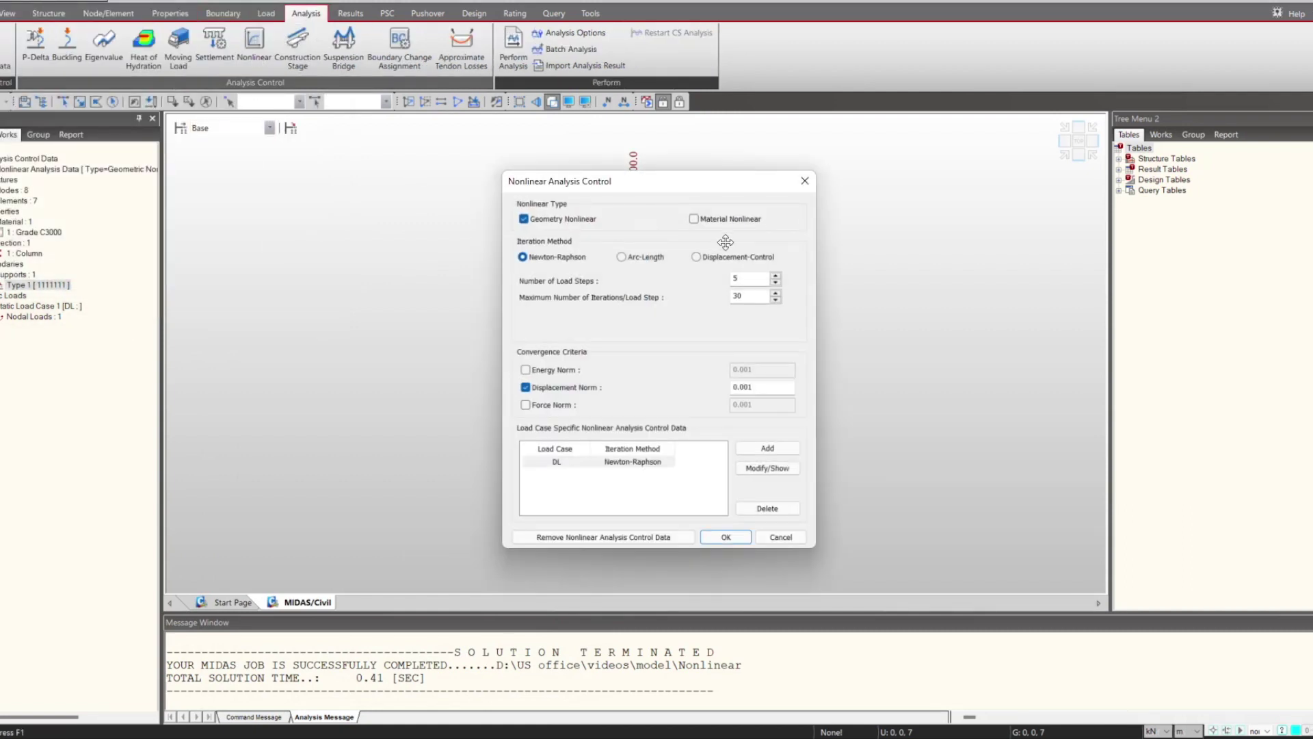
left_click(696, 220)
left_click(781, 538)
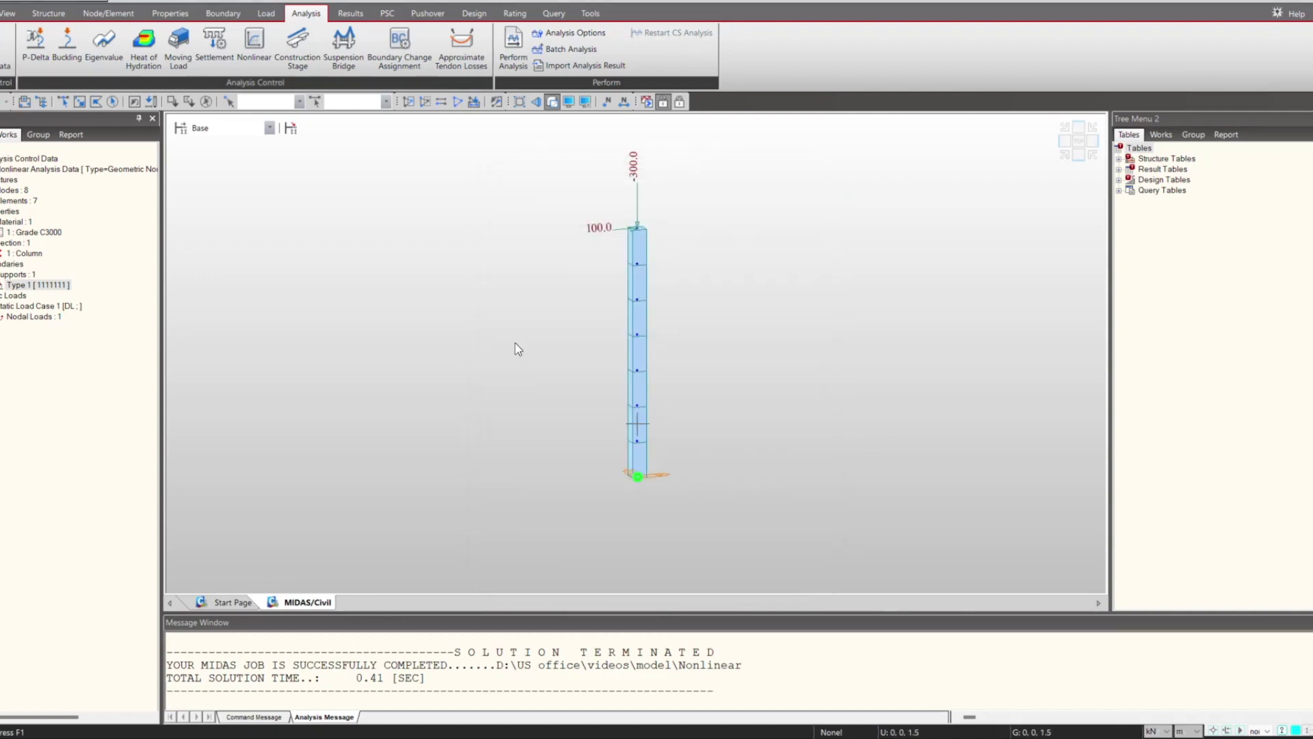
Bring up the Pushover analysis tools beside the column model.
left_click(428, 13)
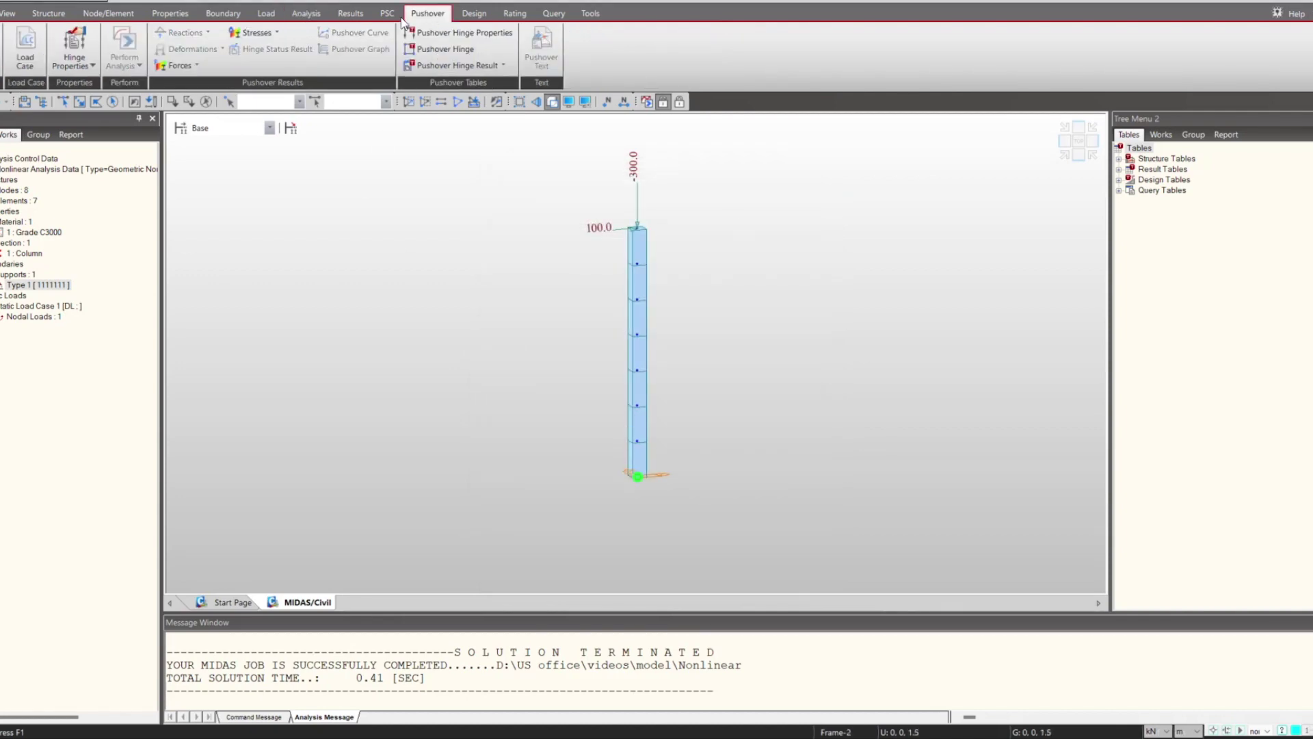